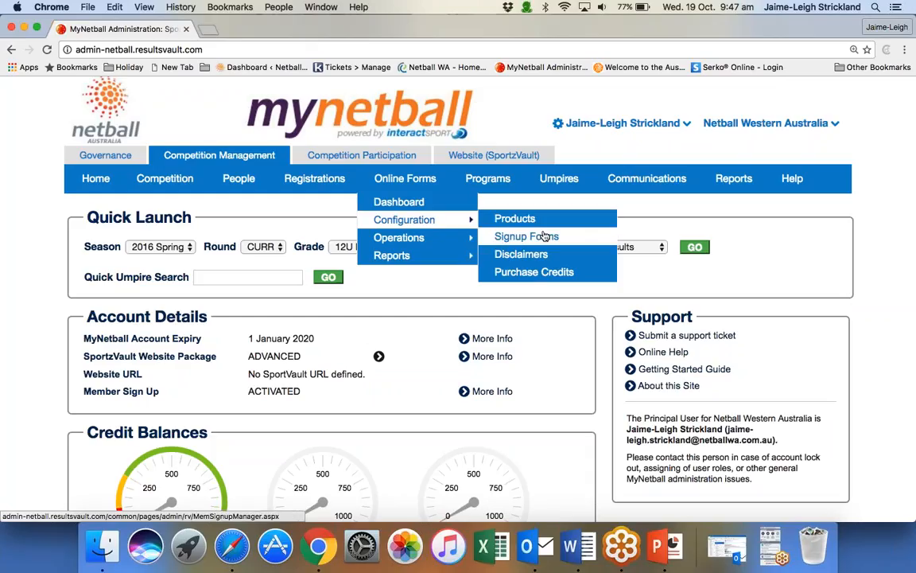
Open the signup form manager and start a new online registration form based on the blank form.
click(547, 239)
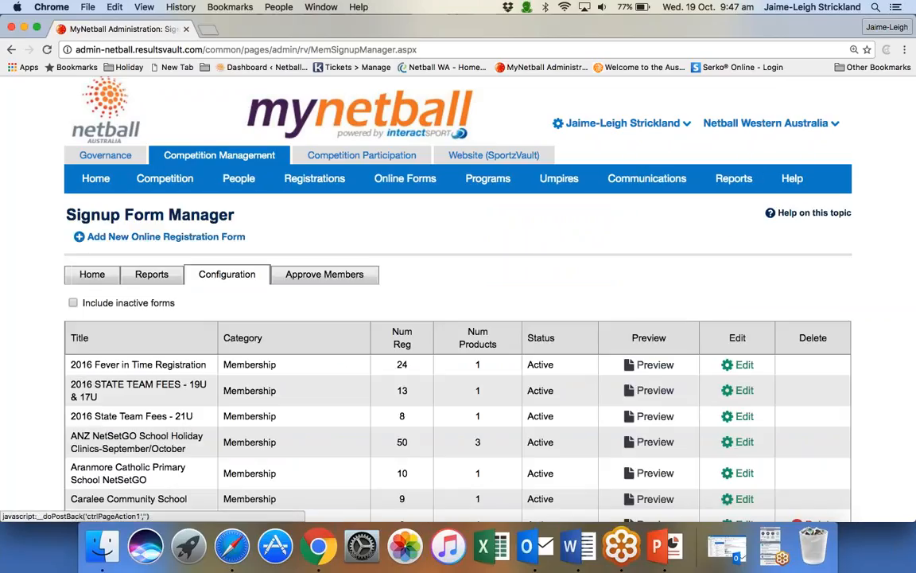
click(162, 240)
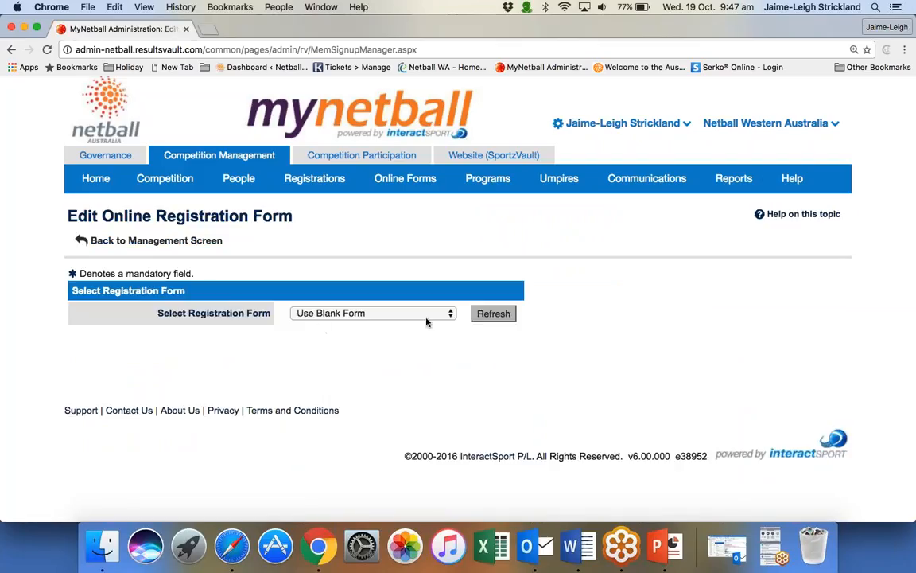
click(510, 318)
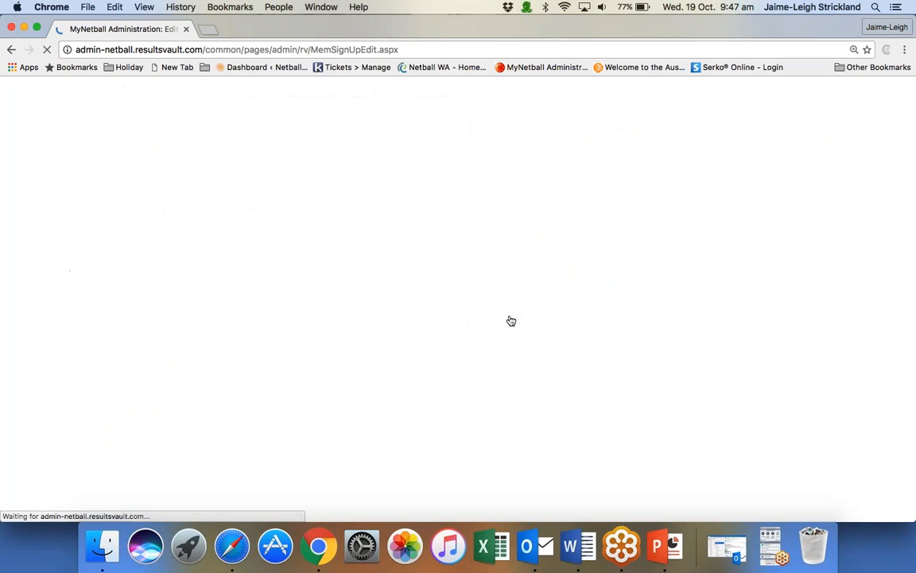
Title the registration form "Netball WA Junior registration form".
scroll(511, 321, down, 5)
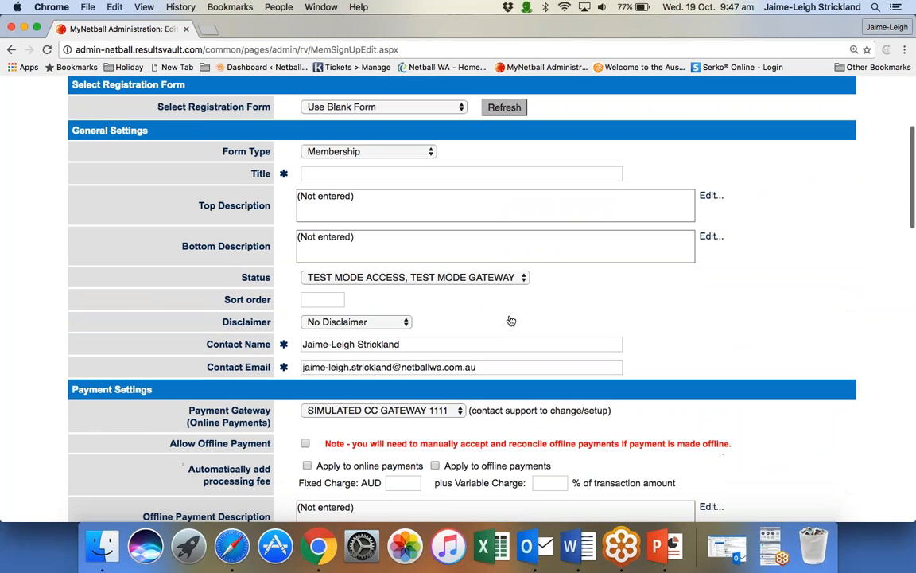
click(445, 173)
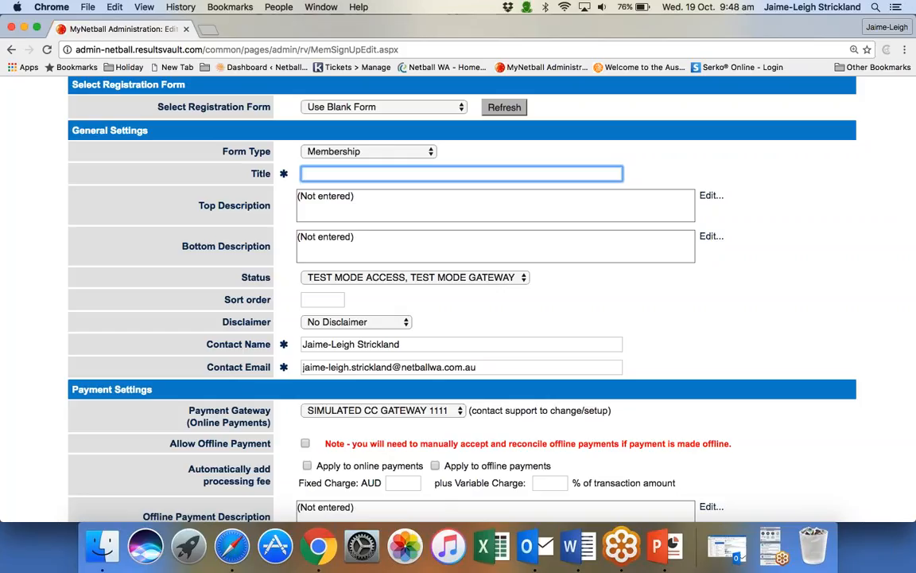
text(Netball WA)
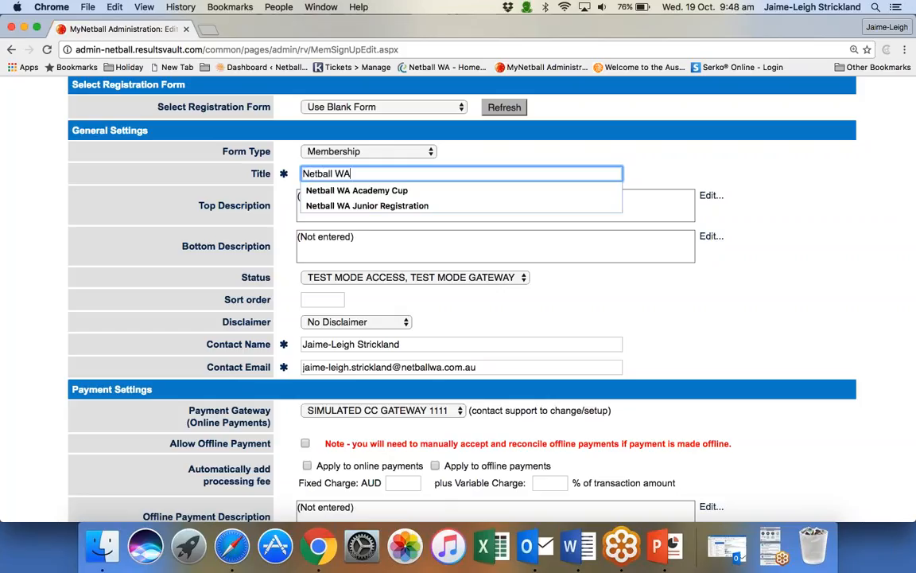
text( Junior regi)
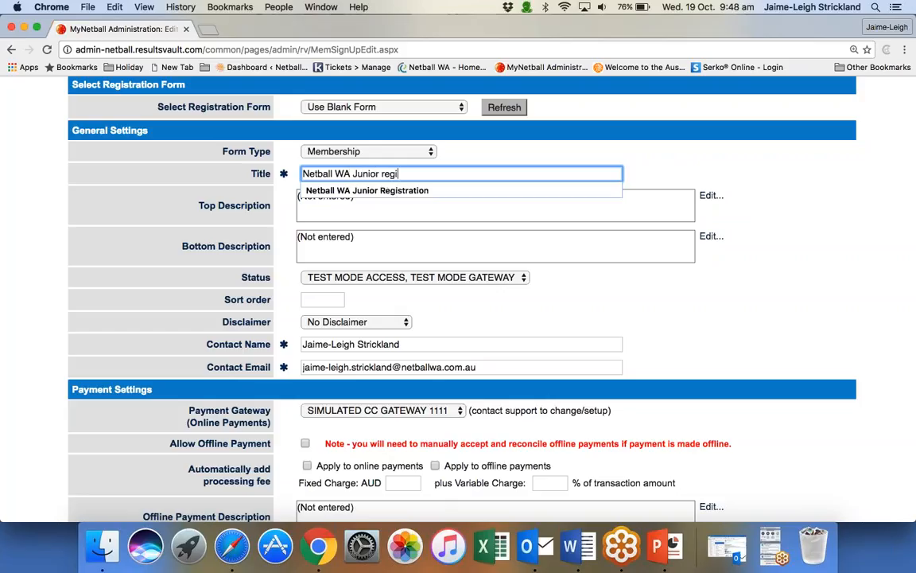
text(stration for)
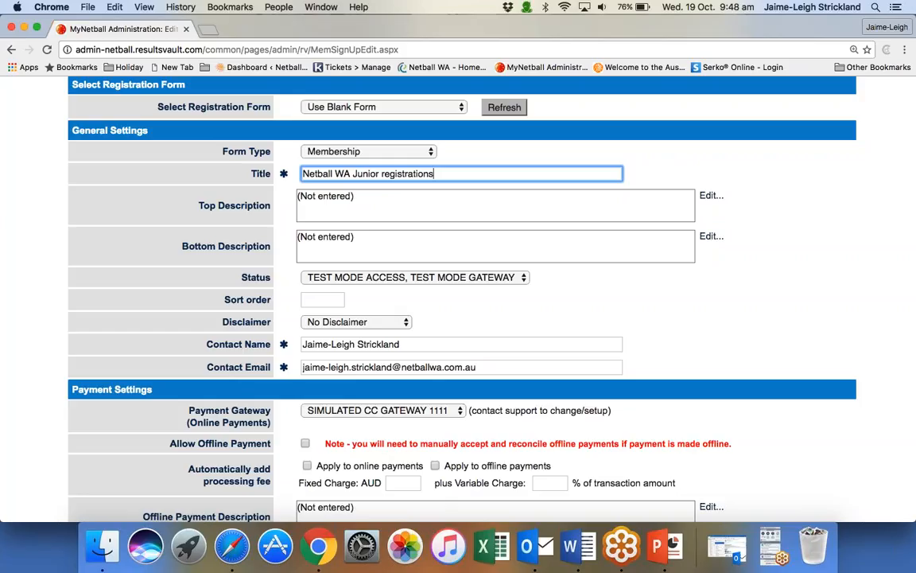
text(m)
Enter "Date-" followed by a new line as the form's top description and save it.
key(Tab)
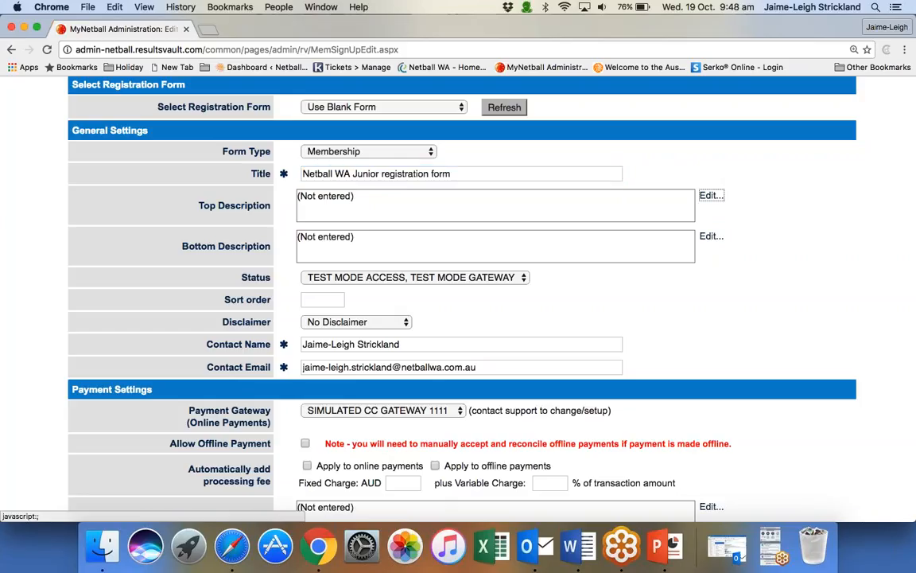
key(Return)
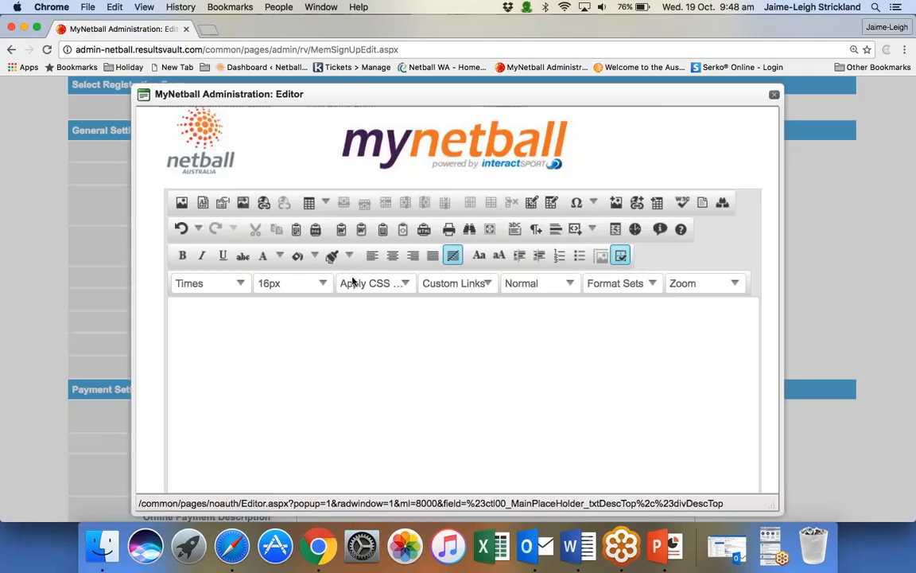
click(300, 303)
text(Date)
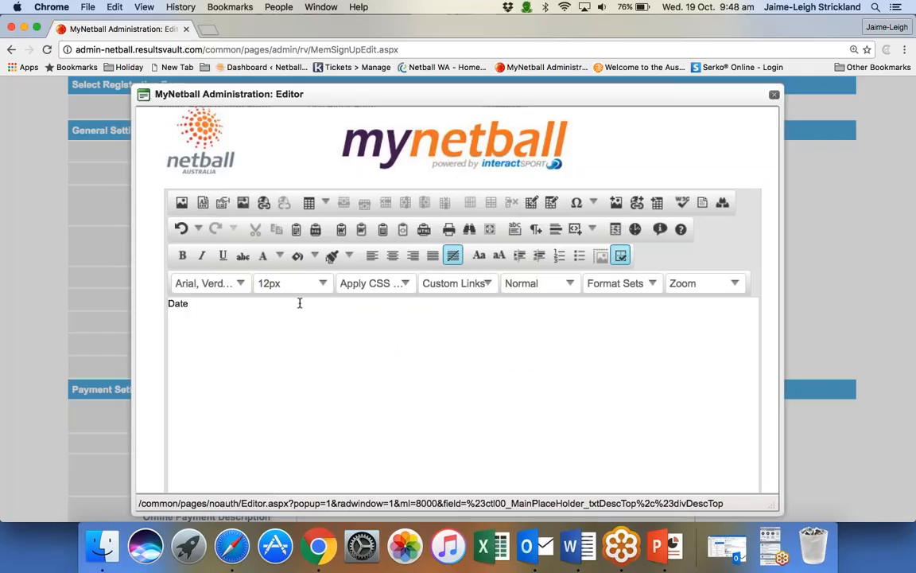
text(-)
key(Return)
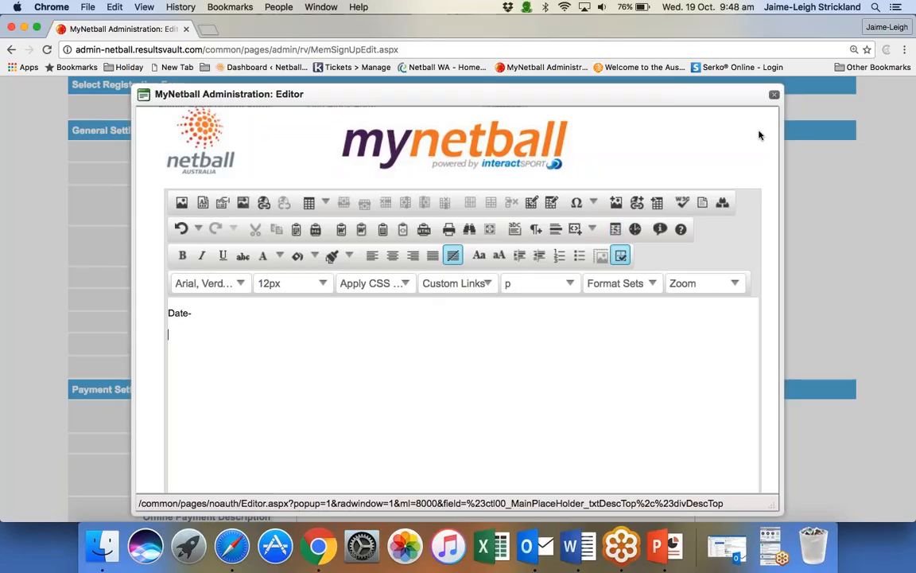
scroll(685, 123, down, 2)
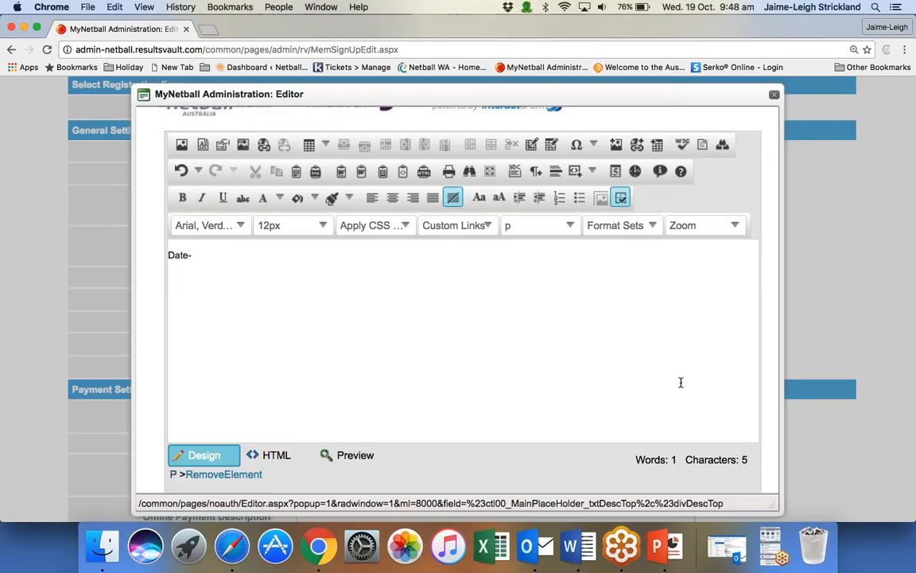
scroll(681, 383, down, 4)
click(694, 433)
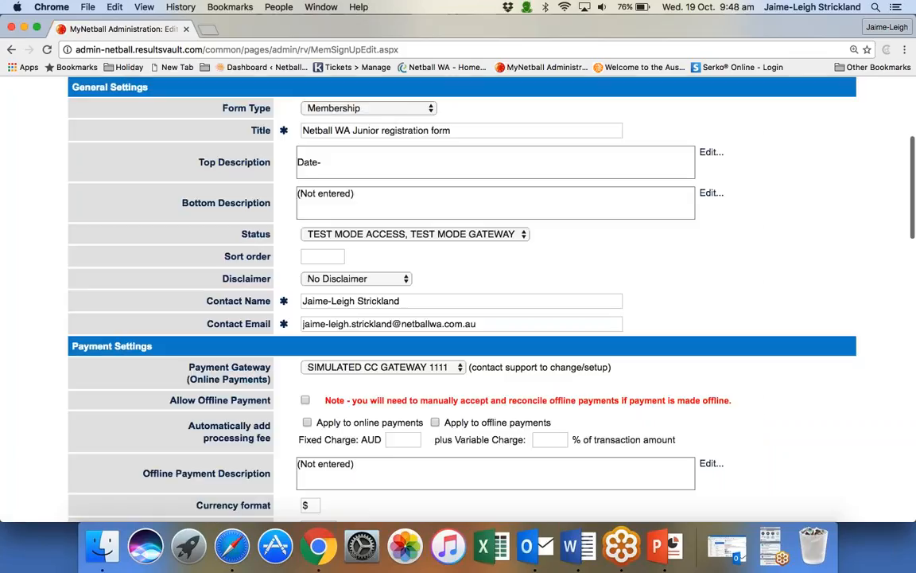
View the bottom description editor and close it without entering text.
click(711, 152)
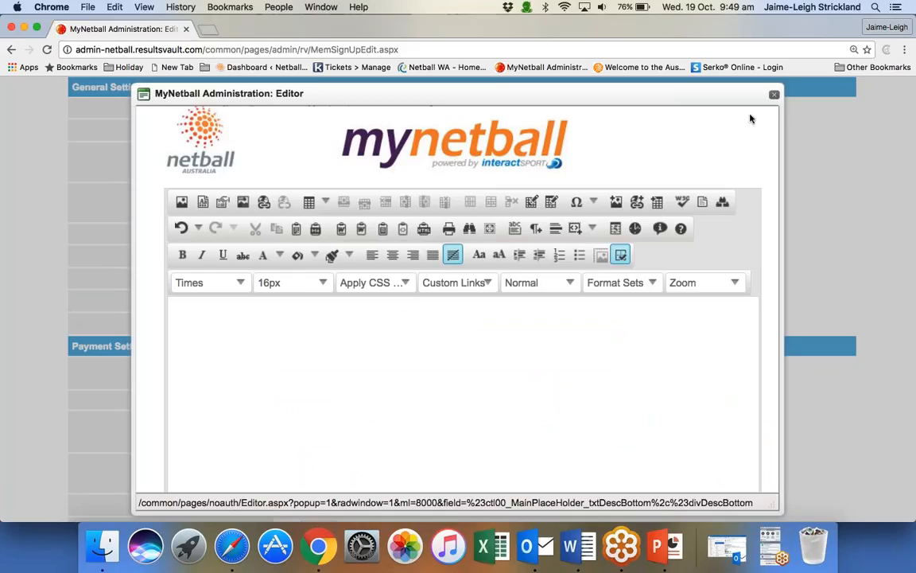
click(773, 95)
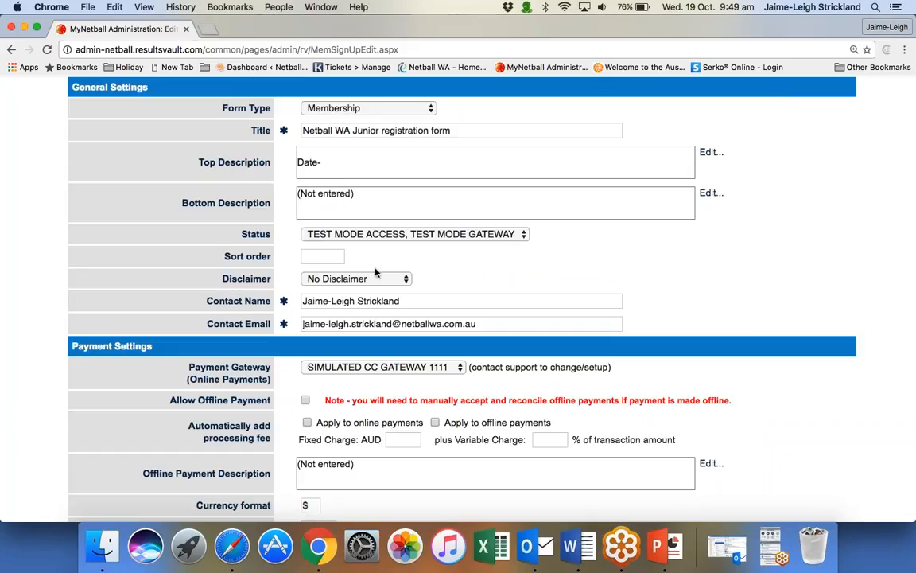
Set the form's status to ACTIVE and its sort order to 1.
click(410, 234)
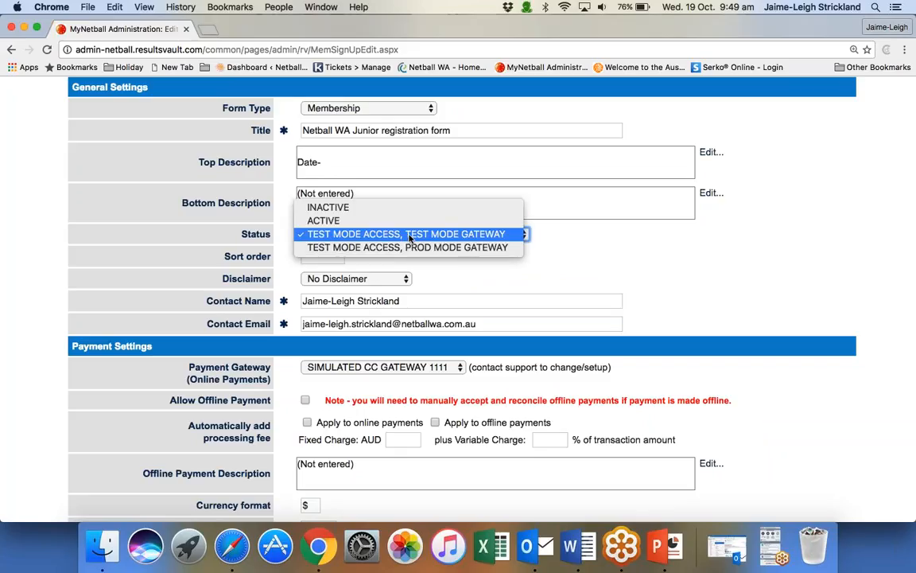
click(415, 220)
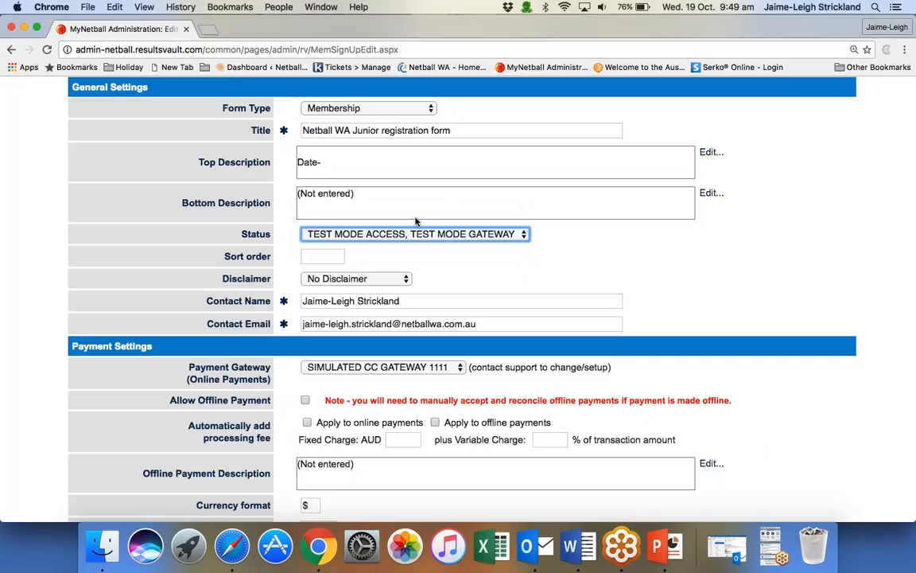
key(Tab)
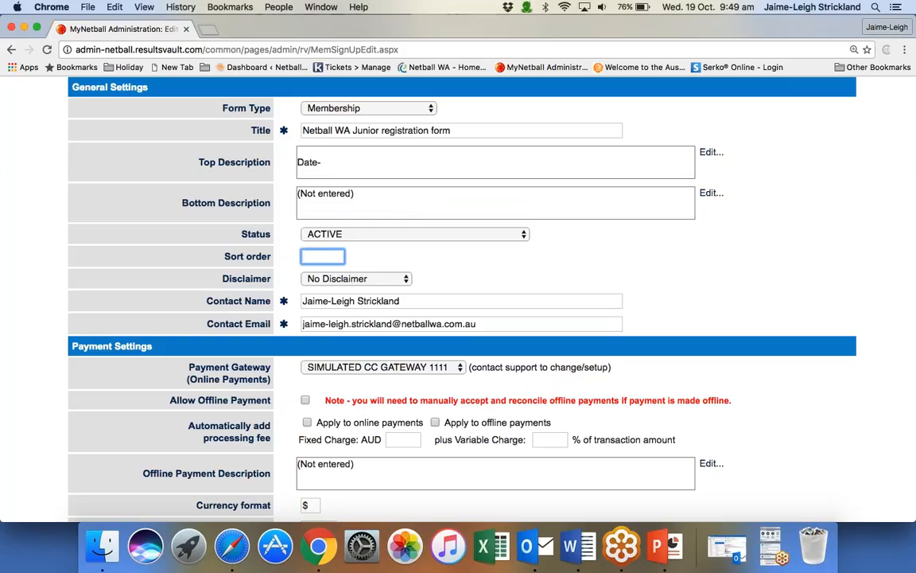
text(1)
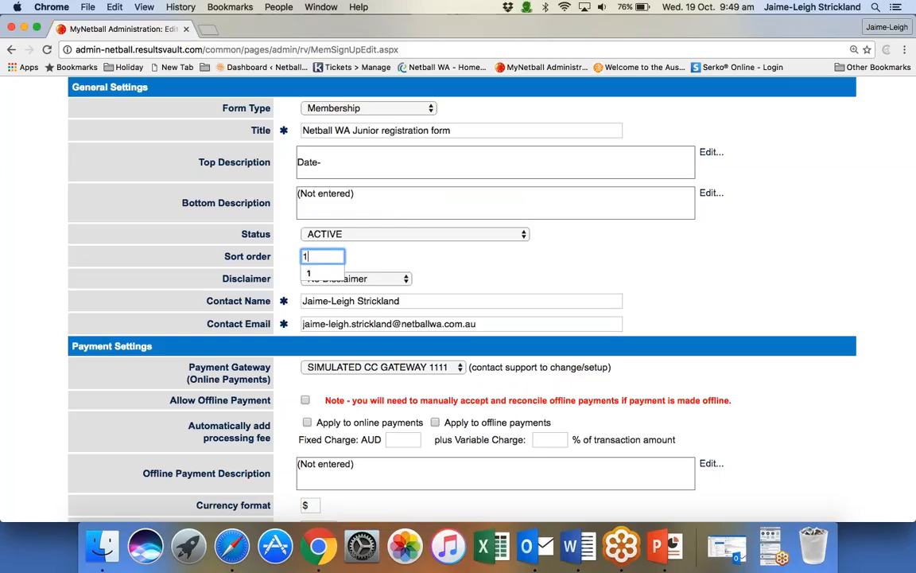
click(477, 269)
Choose Indemnity as the form's disclaimer.
scroll(478, 268, down, 3)
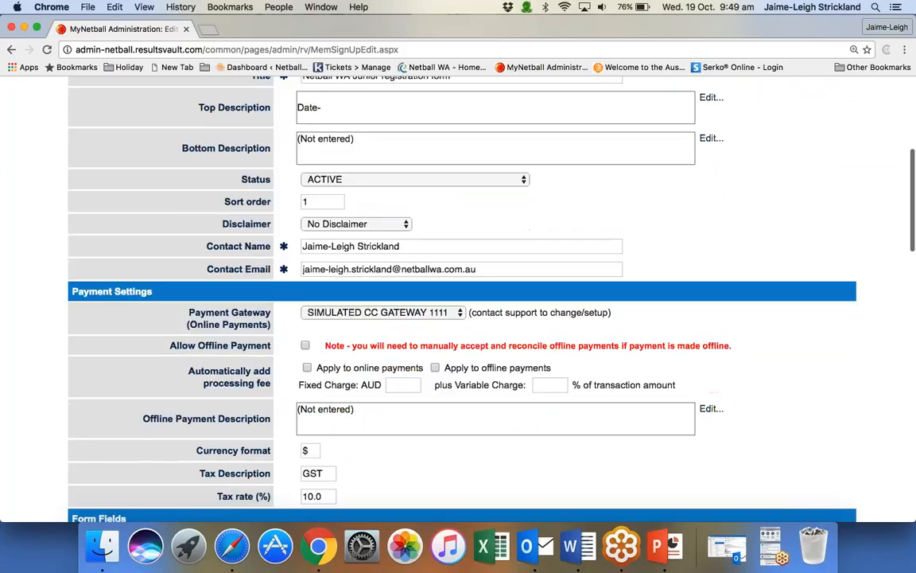
click(351, 225)
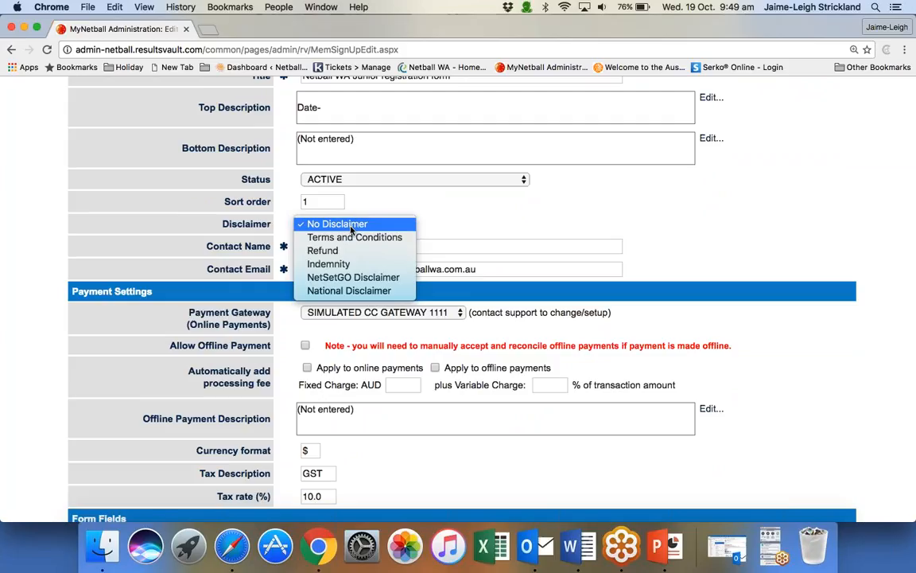
key(Escape)
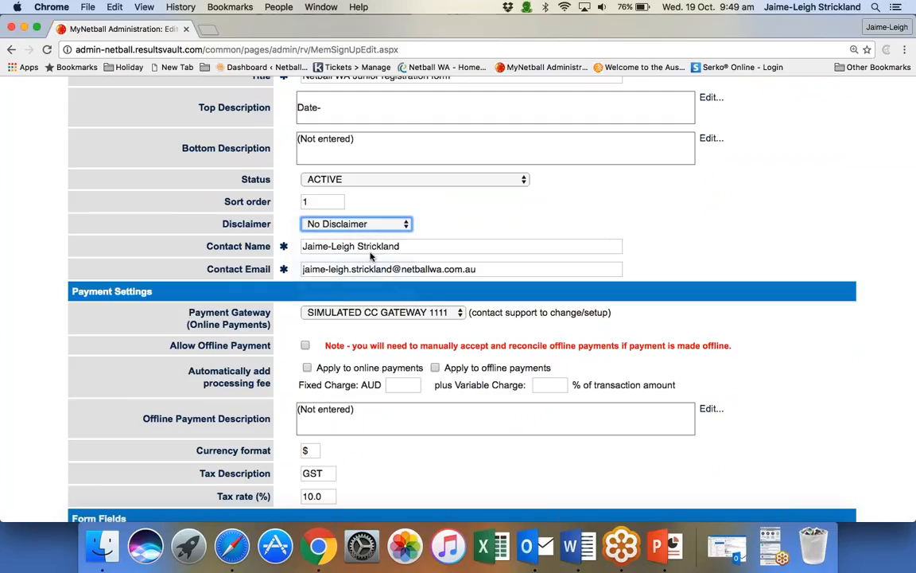
click(369, 256)
click(512, 231)
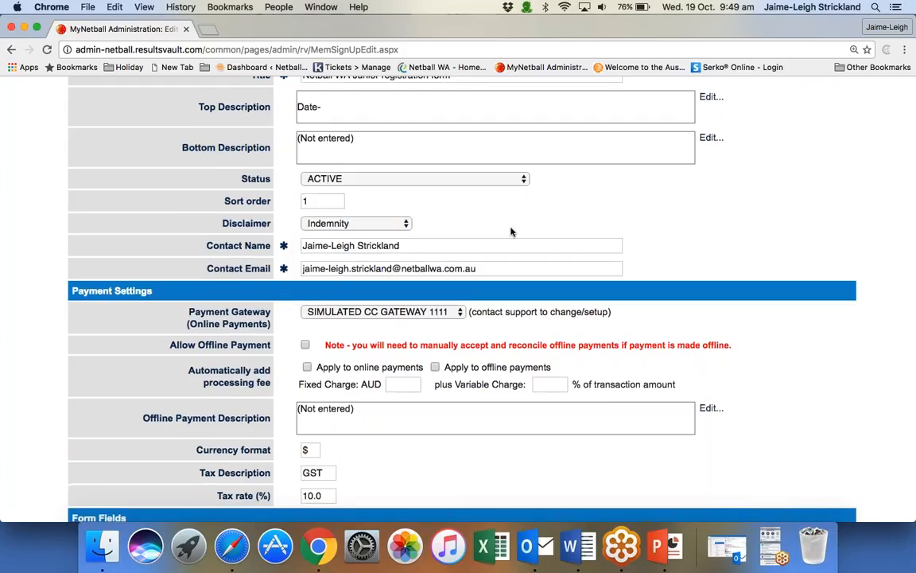
Set the payment gateway for online payments to PinPayments MyNetball Payments.
scroll(512, 231, down, 1)
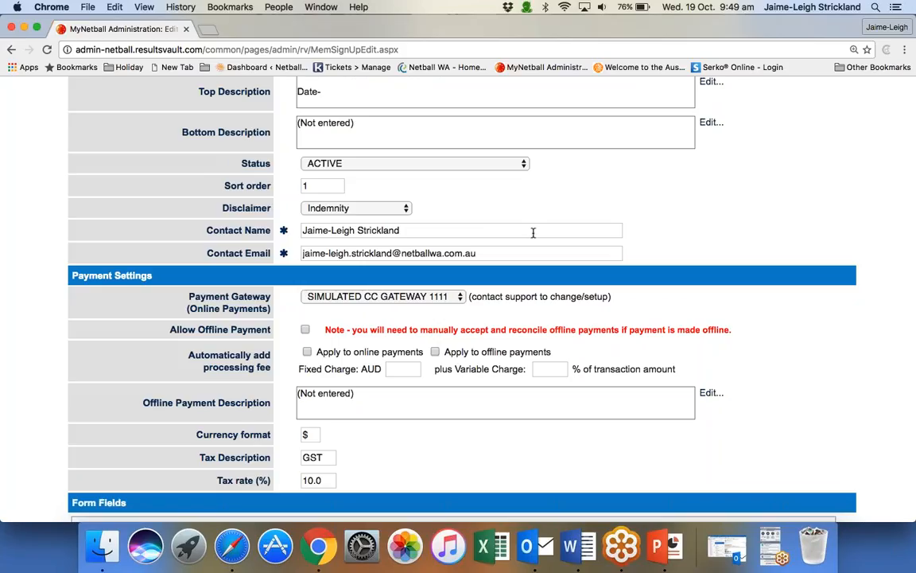
scroll(646, 241, down, 3)
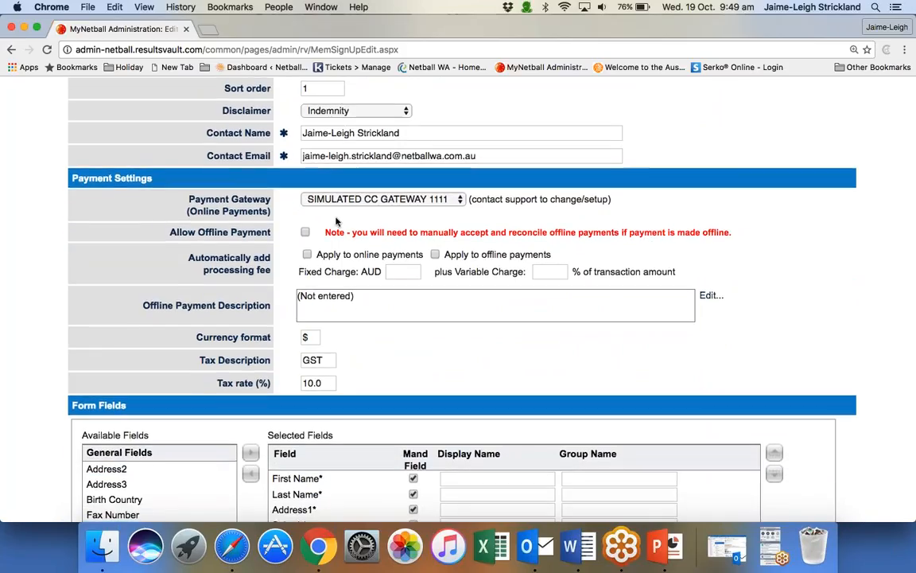
click(458, 201)
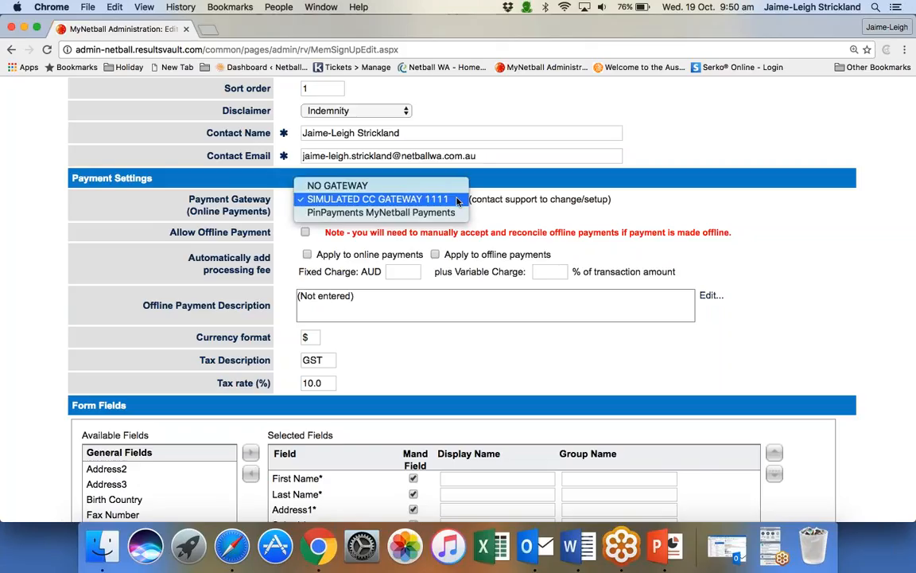
click(437, 212)
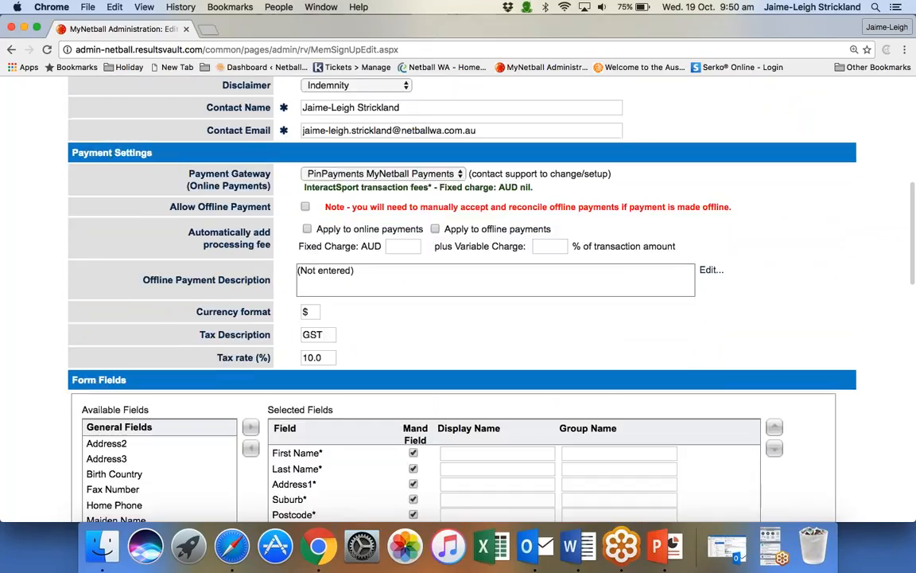
Apply an automatic processing fee to online payments with a fixed charge of AUD .31 plus a variable charge of 1.78%.
click(307, 229)
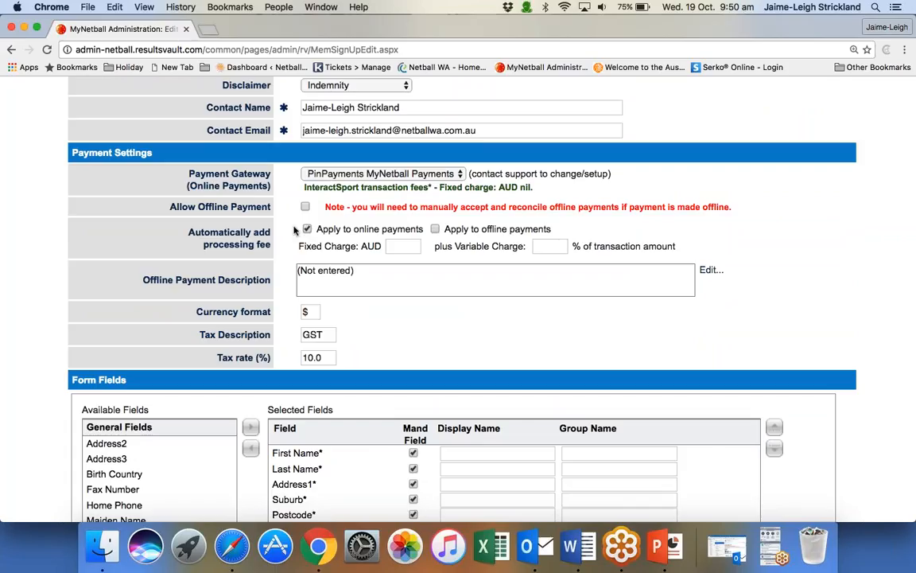
click(402, 247)
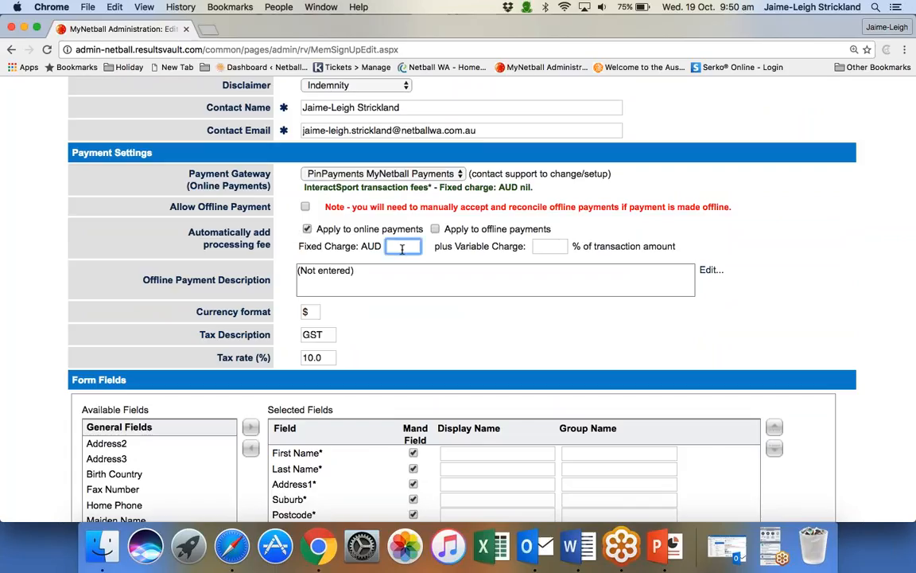
text(0.31)
key(Tab)
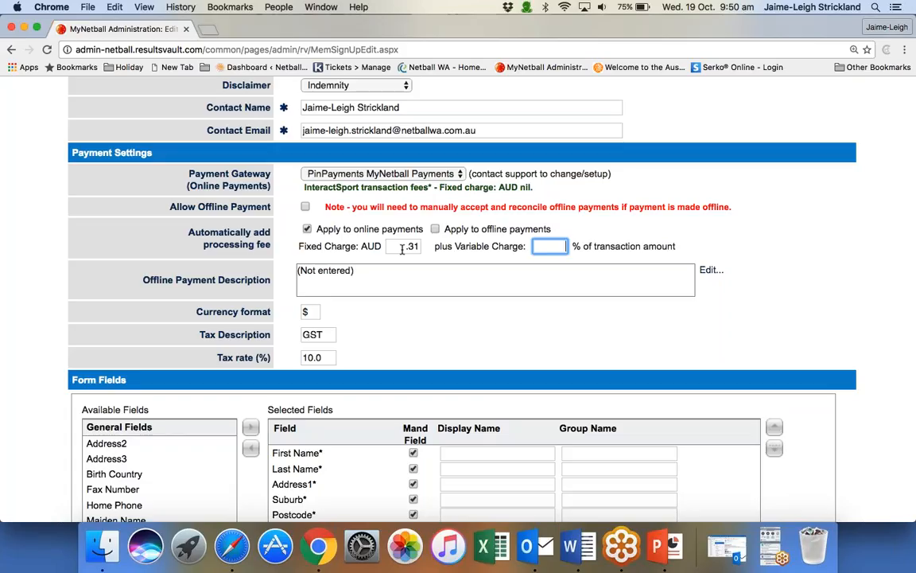
text(1.7)
text(8)
click(494, 222)
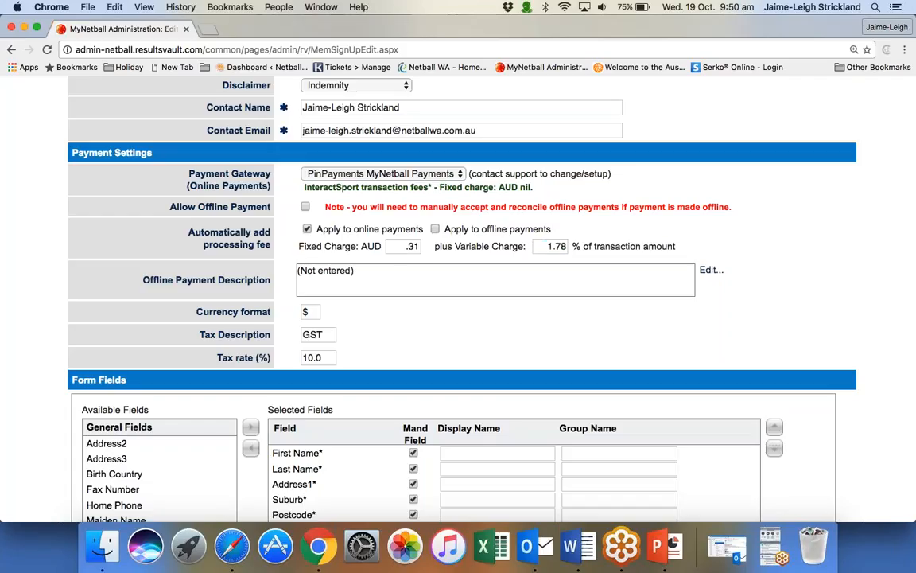
View the offline payment description editor and close it without entering text.
click(305, 206)
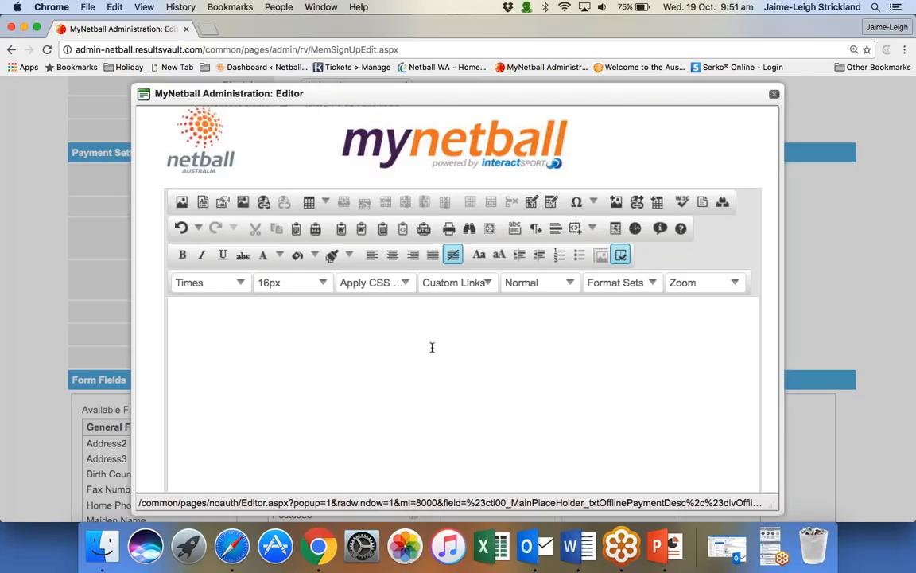
click(775, 94)
Set the tax rate to 0 % in the payment settings.
scroll(783, 239, down, 3)
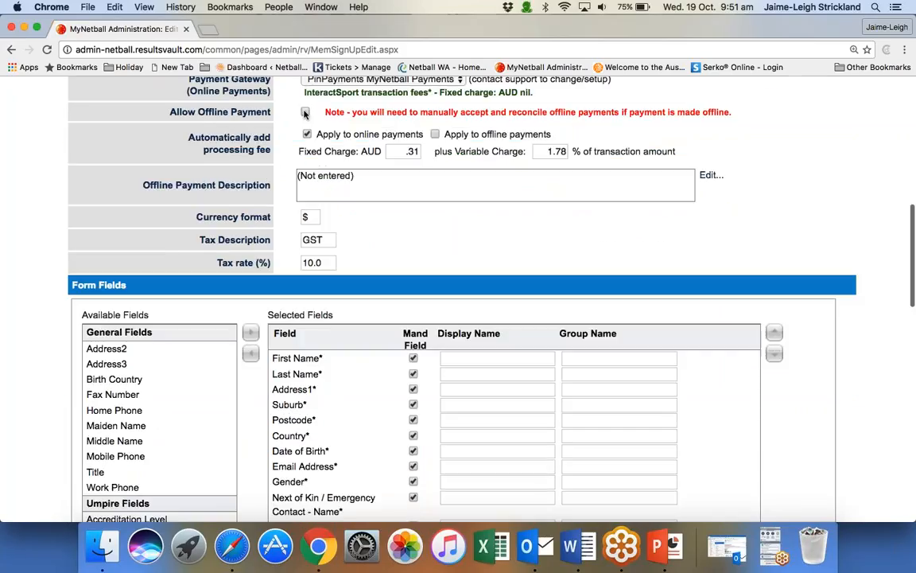
scroll(823, 217, down, 4)
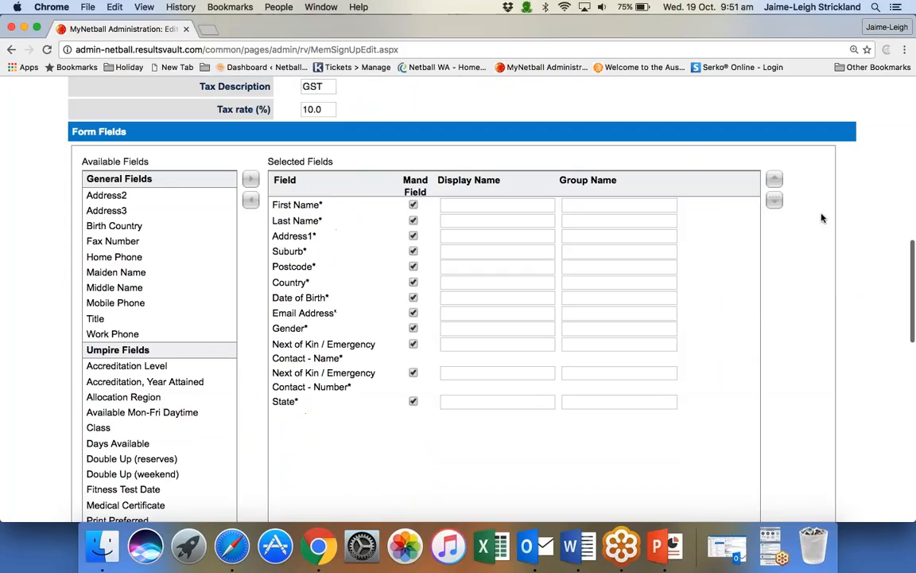
drag(322, 109, 255, 111)
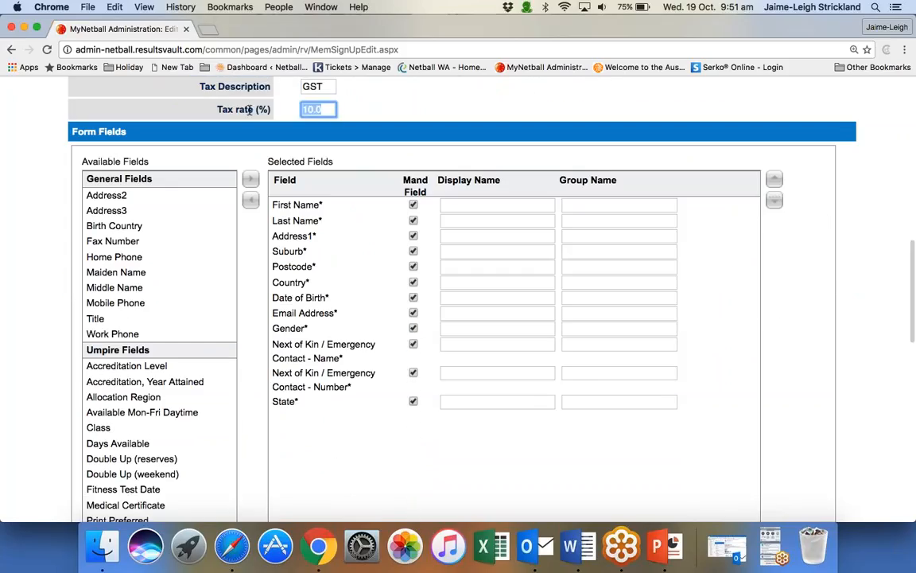
text(0)
click(256, 110)
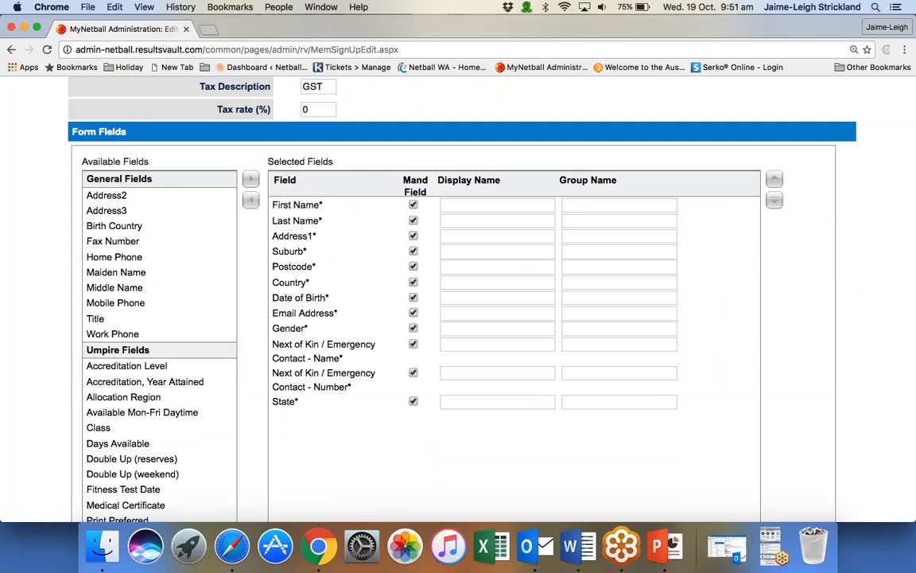
Reorder the selected form fields so that State sits directly after Postcode.
scroll(191, 93, down, 2)
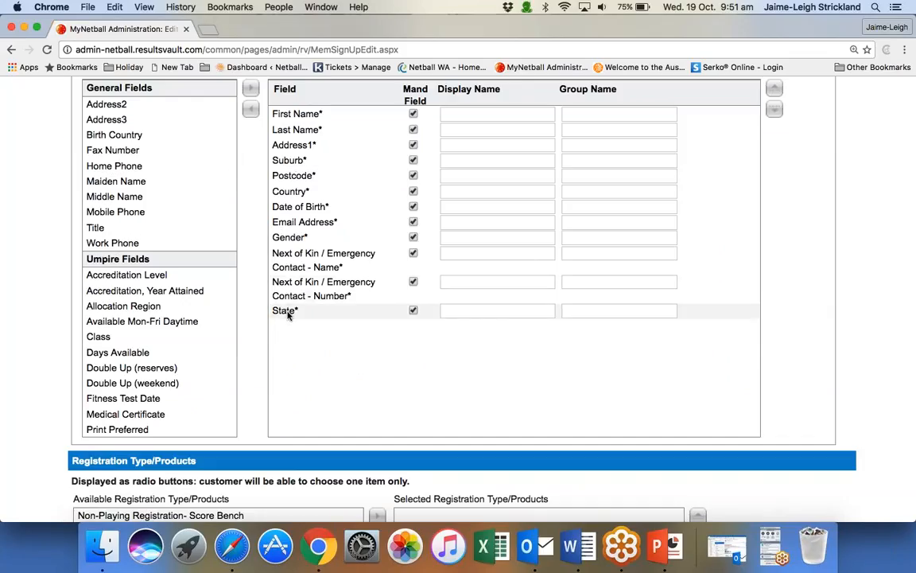
drag(288, 311, 303, 191)
drag(291, 312, 293, 191)
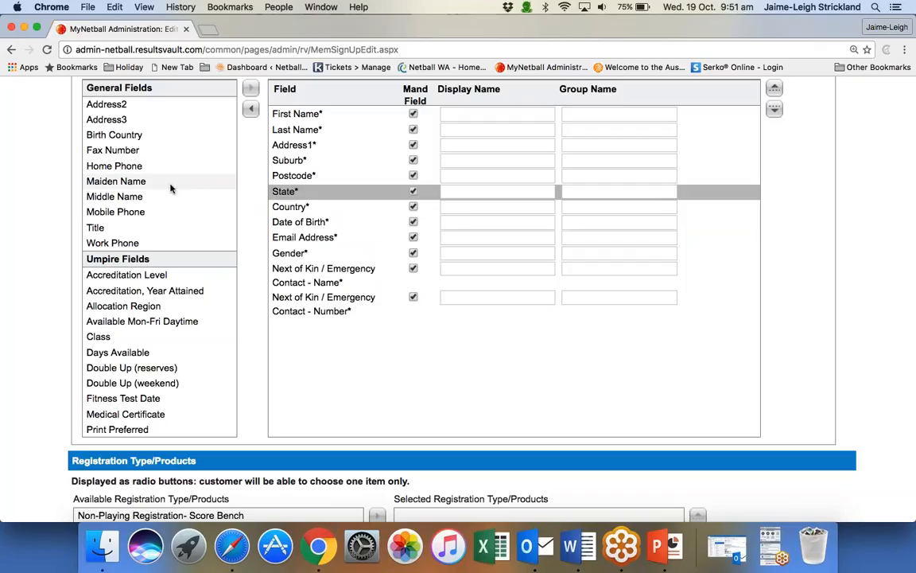
Find the custom field "Why have you chosen to volunteer?" among the available fields and add it to the selected fields.
scroll(171, 188, down, 5)
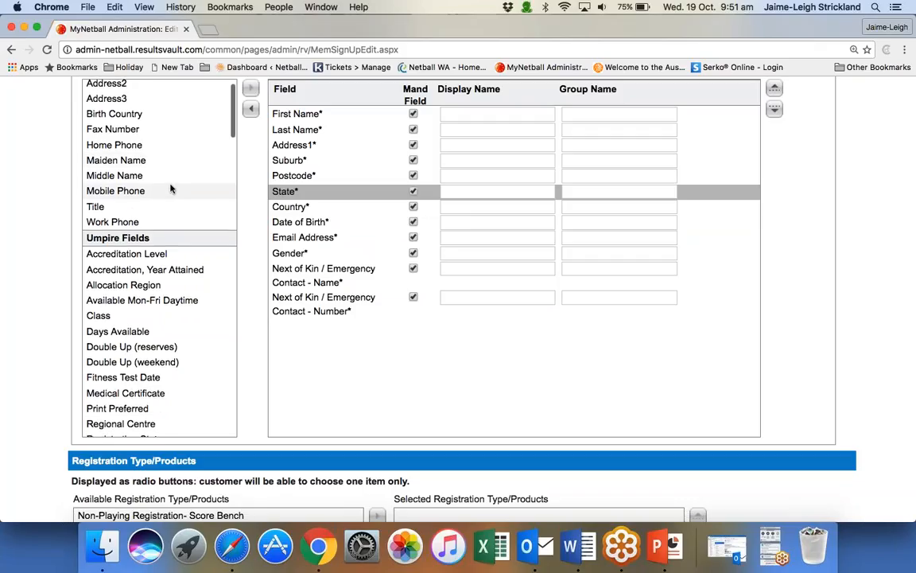
scroll(170, 188, down, 10)
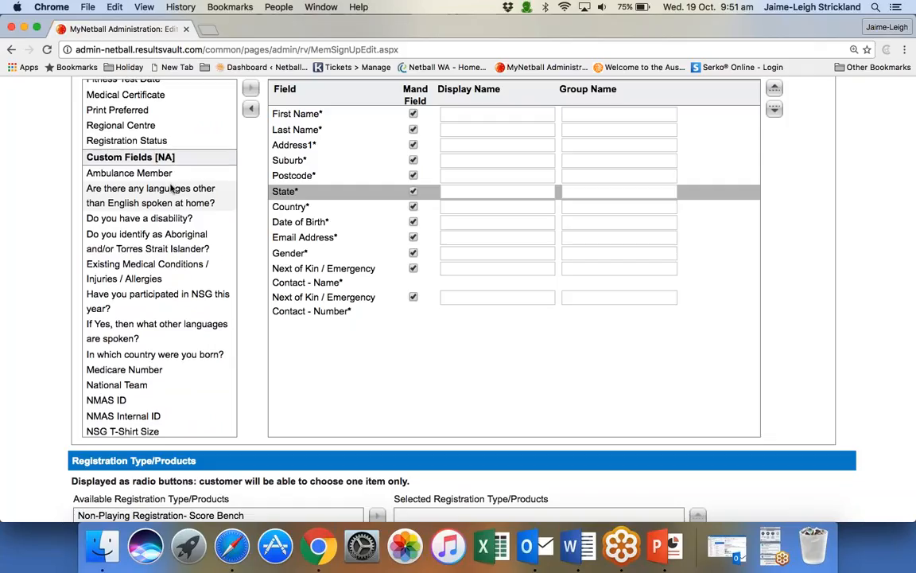
scroll(171, 188, down, 10)
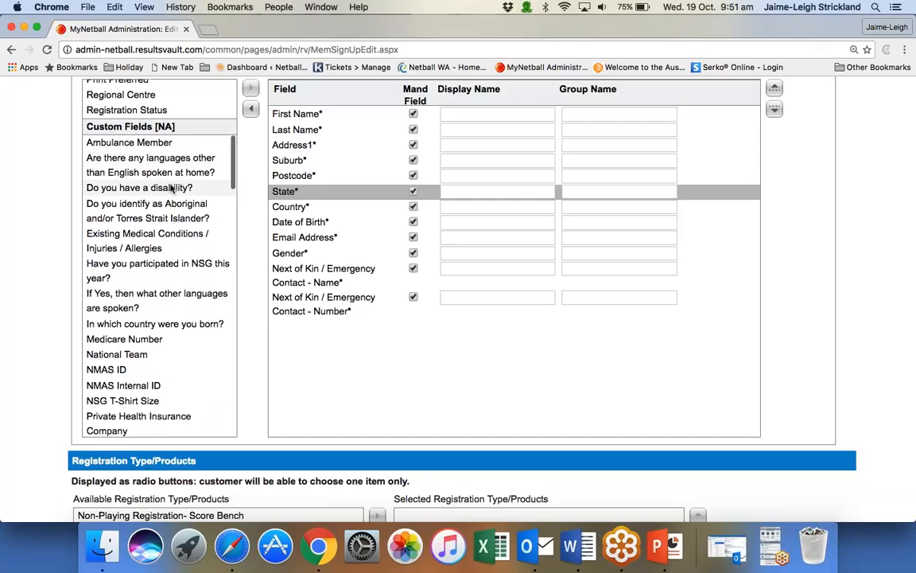
scroll(170, 187, down, 8)
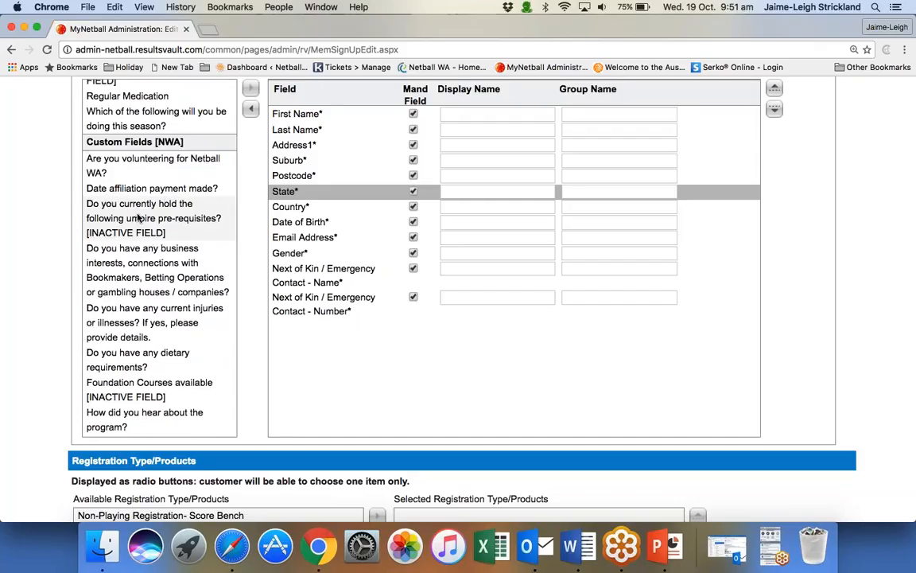
scroll(147, 217, up, 7)
scroll(138, 217, down, 7)
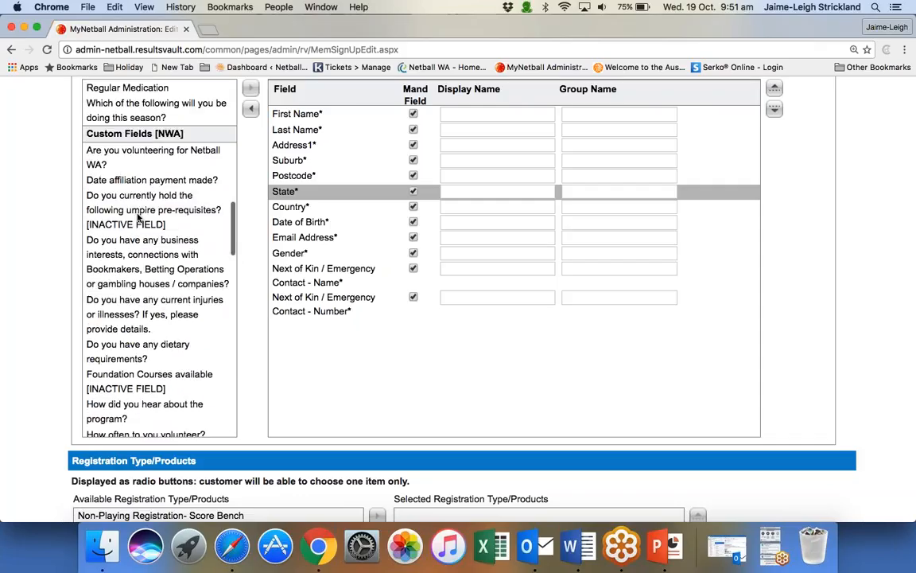
scroll(138, 210, down, 4)
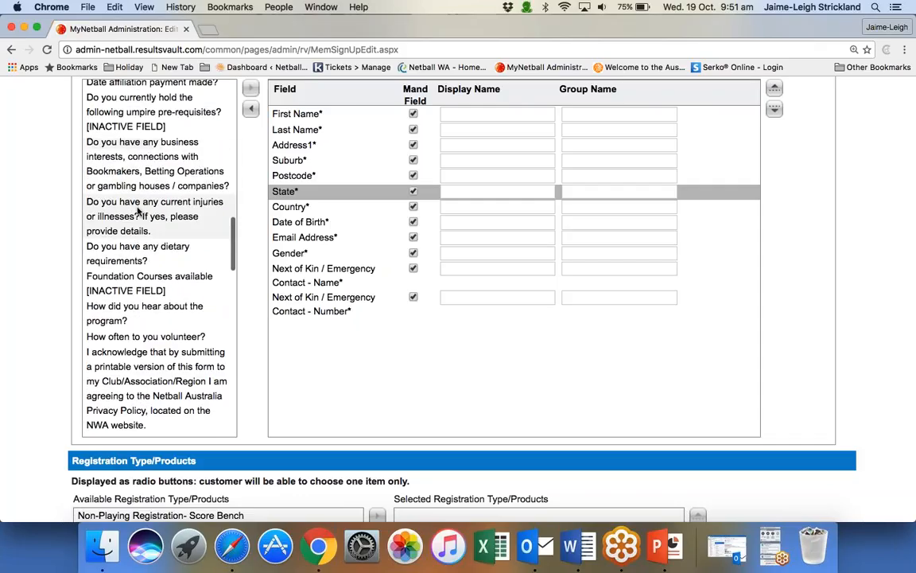
scroll(138, 210, down, 10)
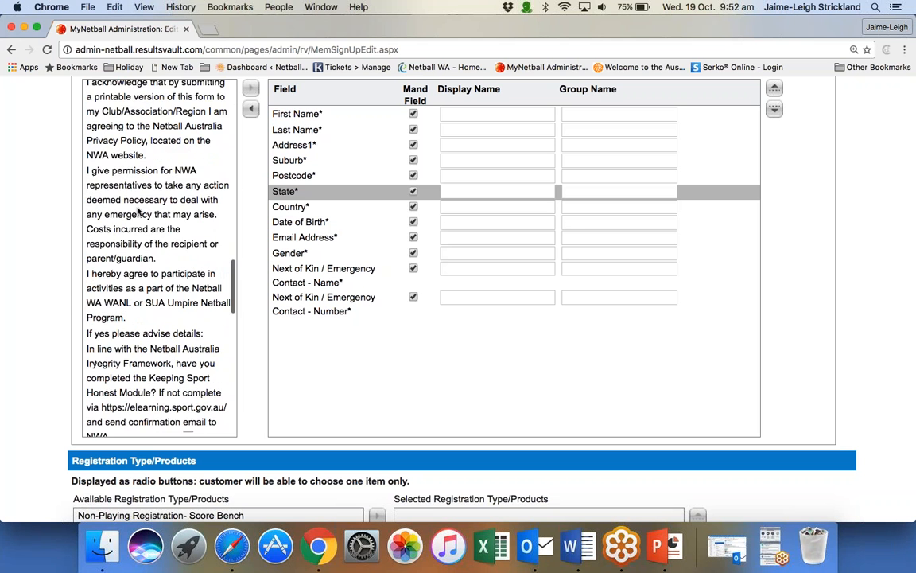
scroll(137, 211, down, 20)
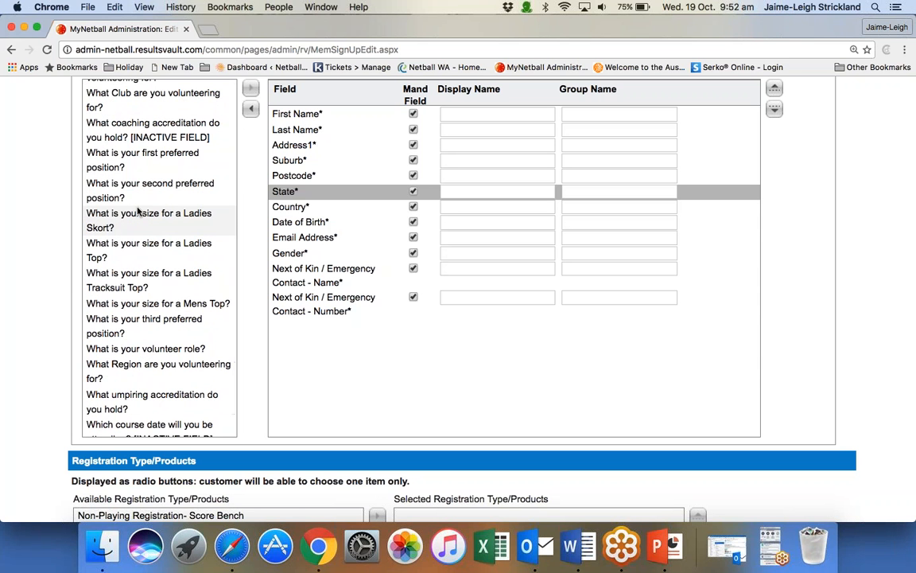
scroll(138, 211, down, 10)
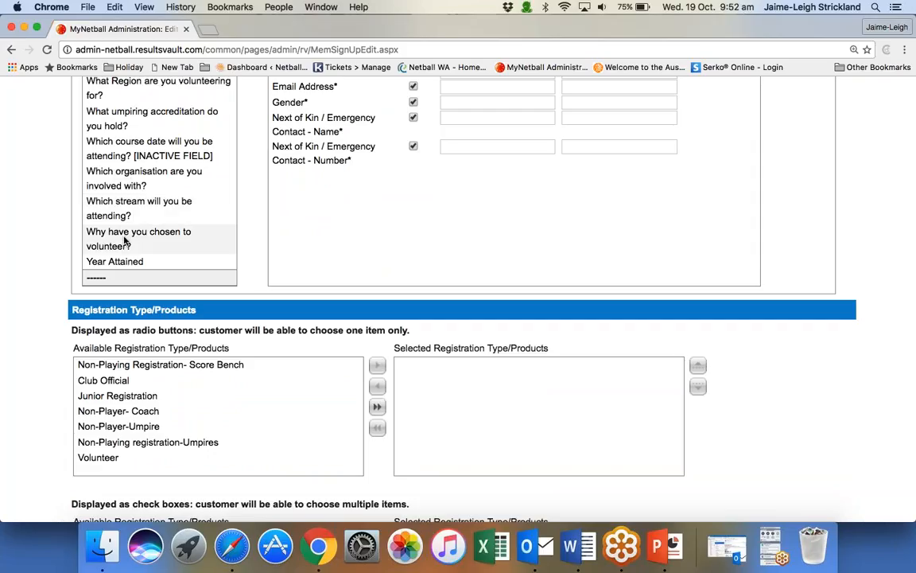
double_click(125, 241)
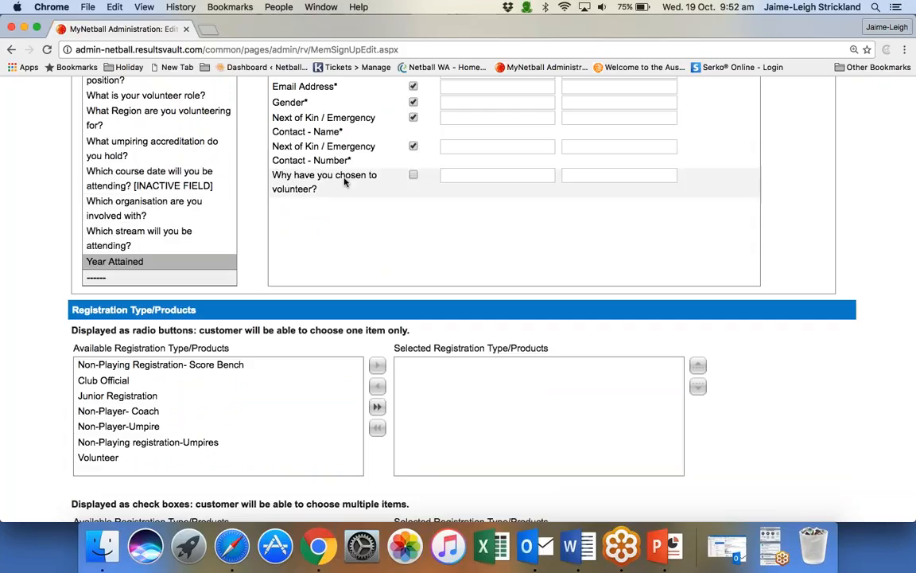
Try making the "Why have you chosen to volunteer?" field mandatory and revert it to optional.
scroll(433, 221, up, 5)
click(413, 346)
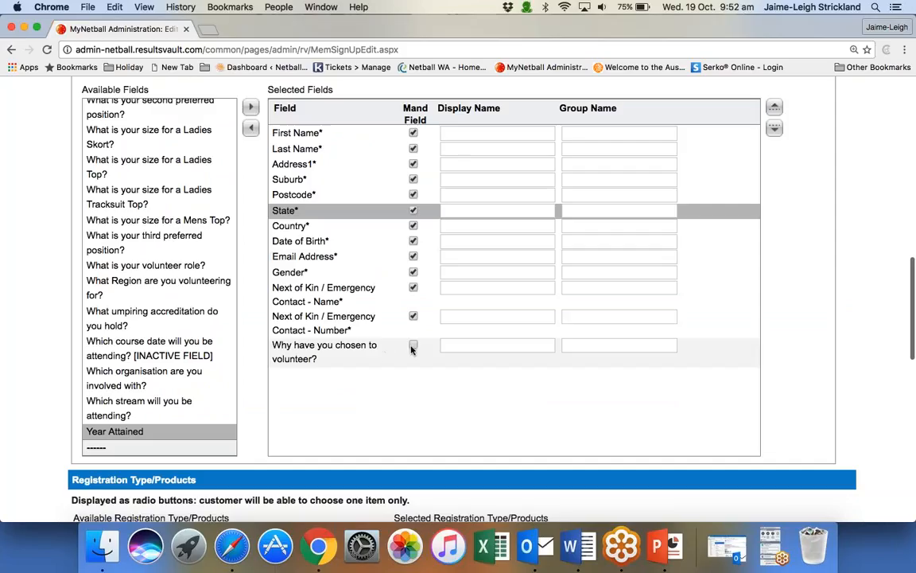
click(413, 346)
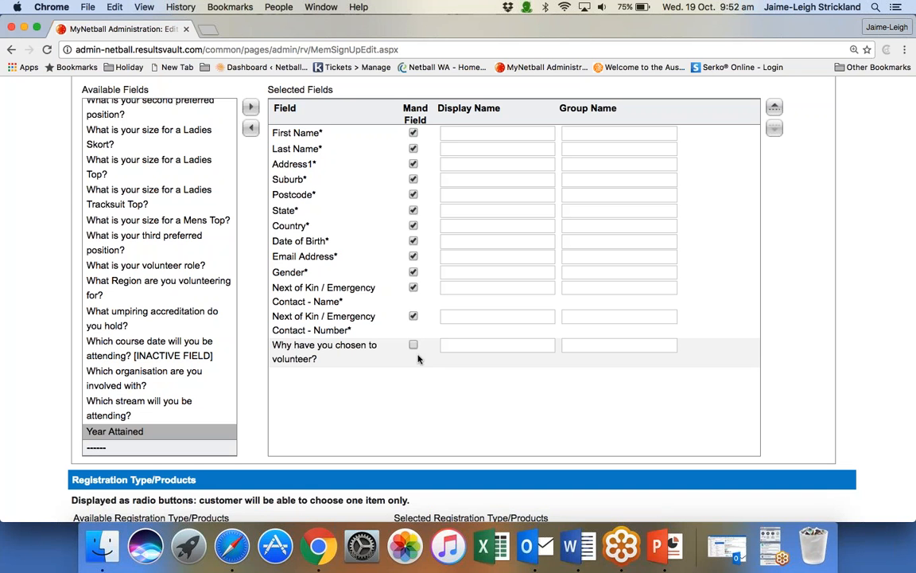
Add Junior Registration, Non-Player- Coach, Non-Player-Umpire and Volunteer to the registration products from which customers choose only one.
scroll(430, 366, down, 5)
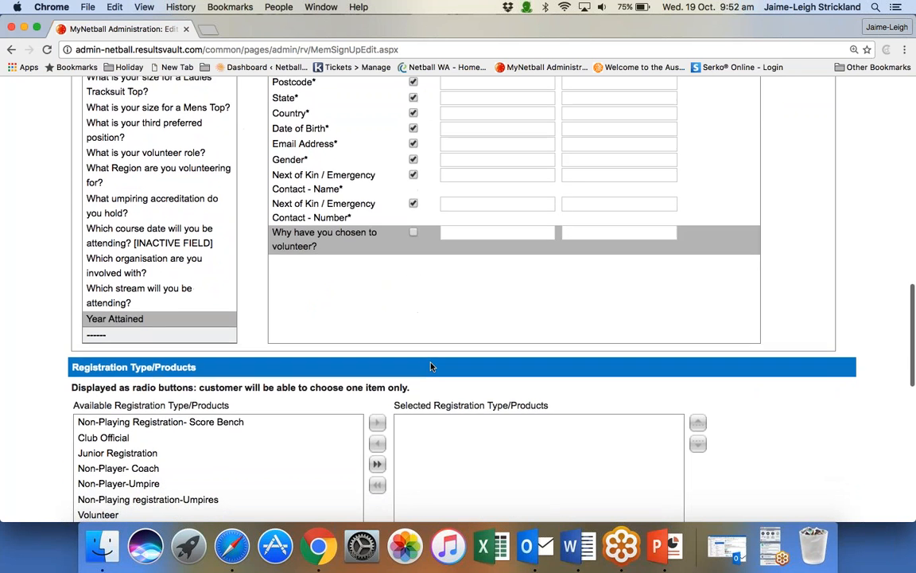
scroll(430, 366, down, 6)
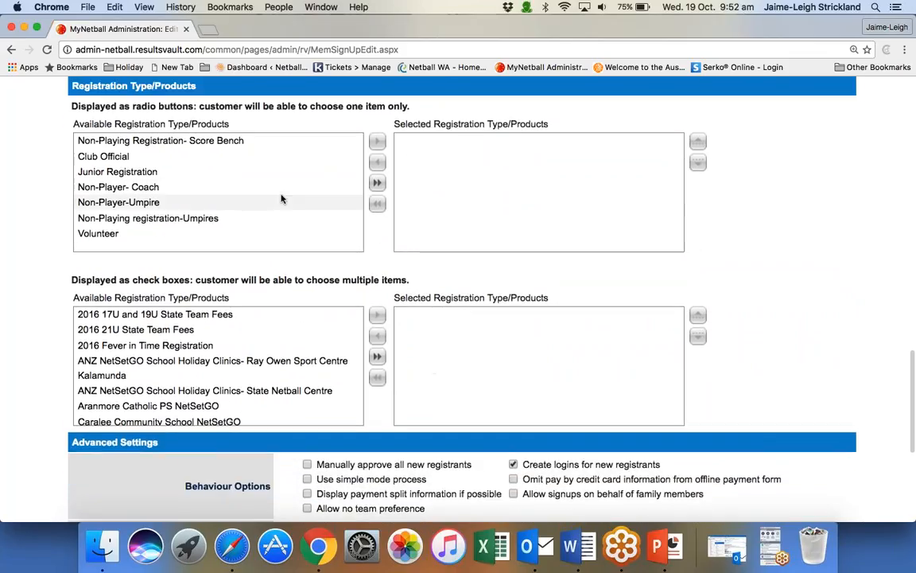
double_click(191, 172)
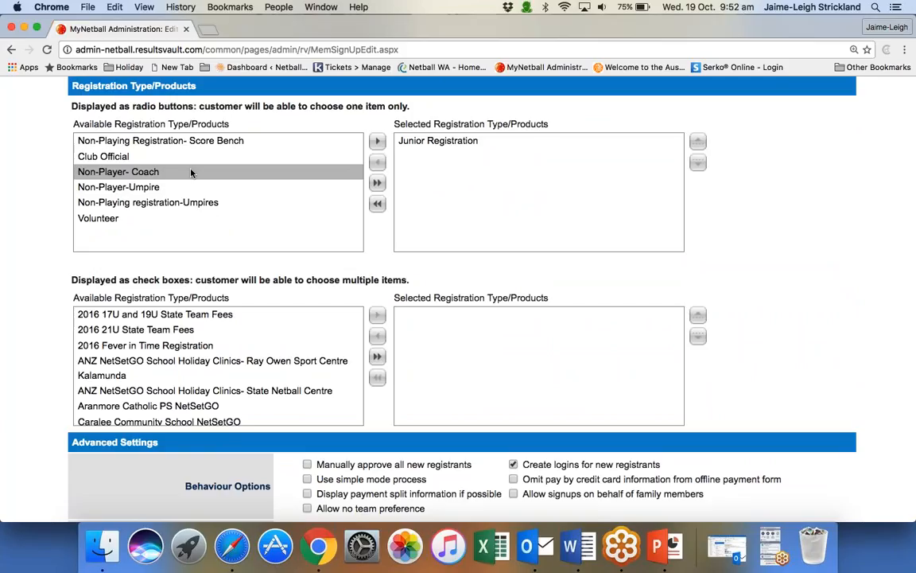
double_click(123, 172)
double_click(124, 173)
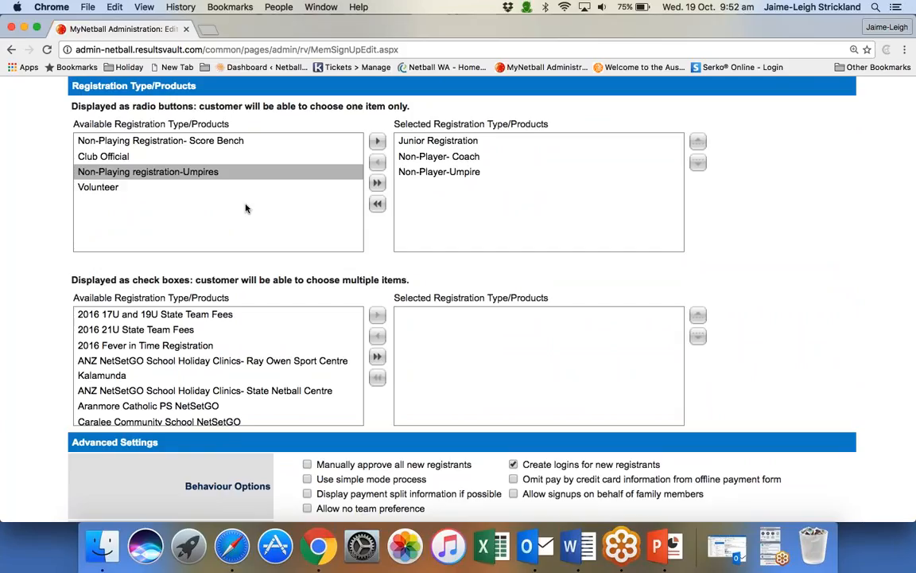
double_click(229, 188)
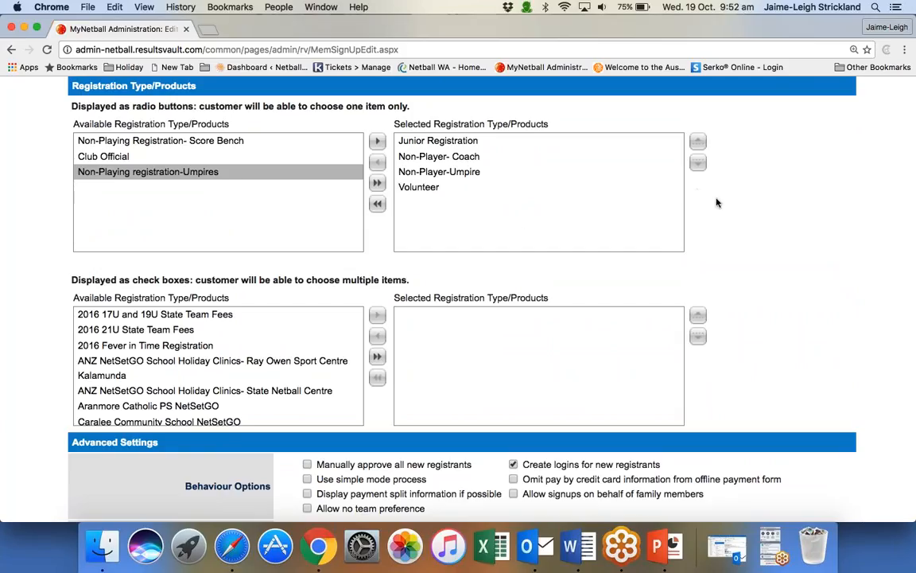
Save the new online registration form without adding multiple-choice products or changing the advanced settings.
scroll(731, 212, down, 1)
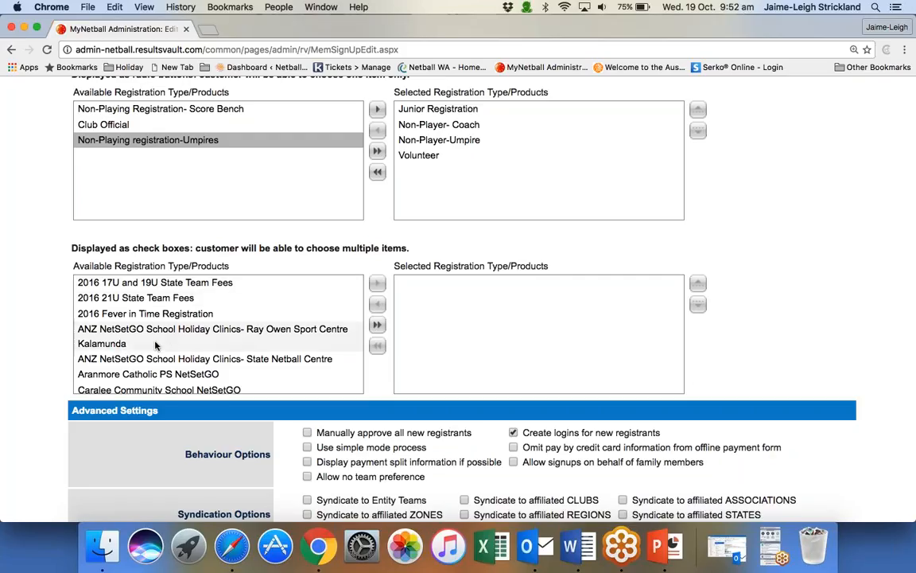
scroll(155, 344, down, 10)
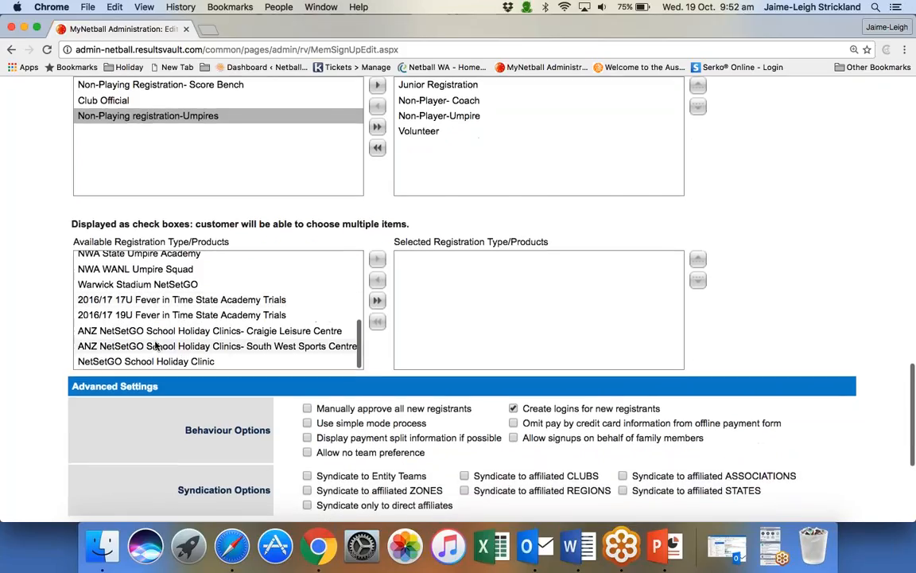
scroll(156, 344, up, 10)
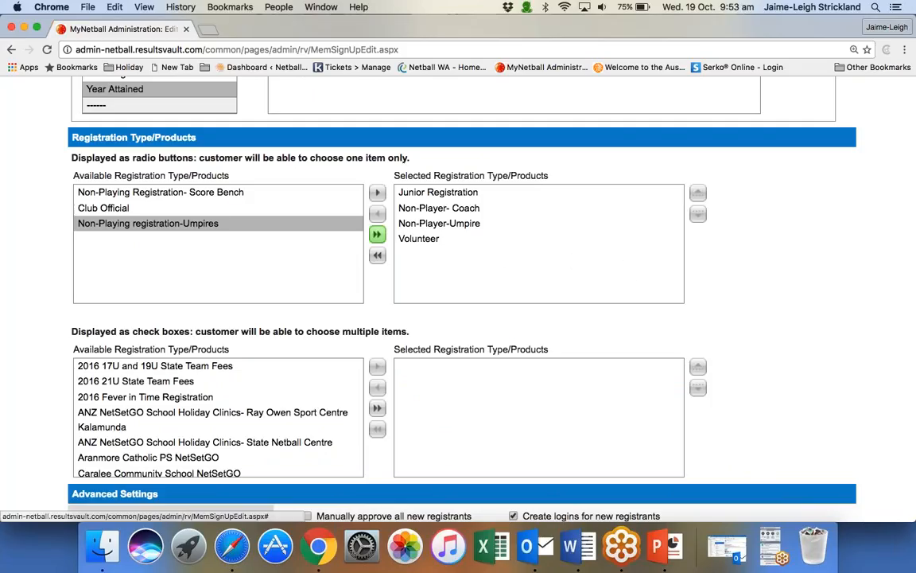
scroll(724, 342, down, 1)
scroll(724, 342, down, 3)
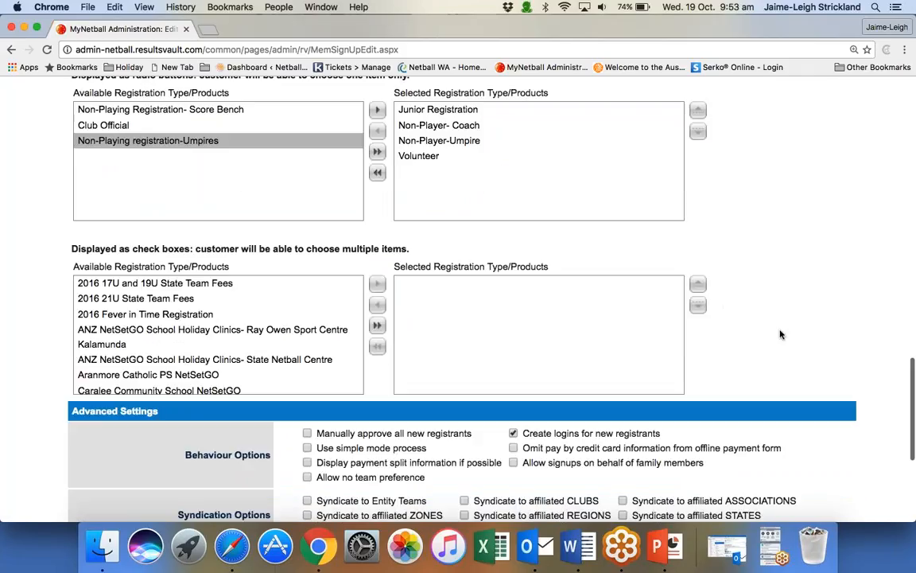
scroll(780, 333, down, 6)
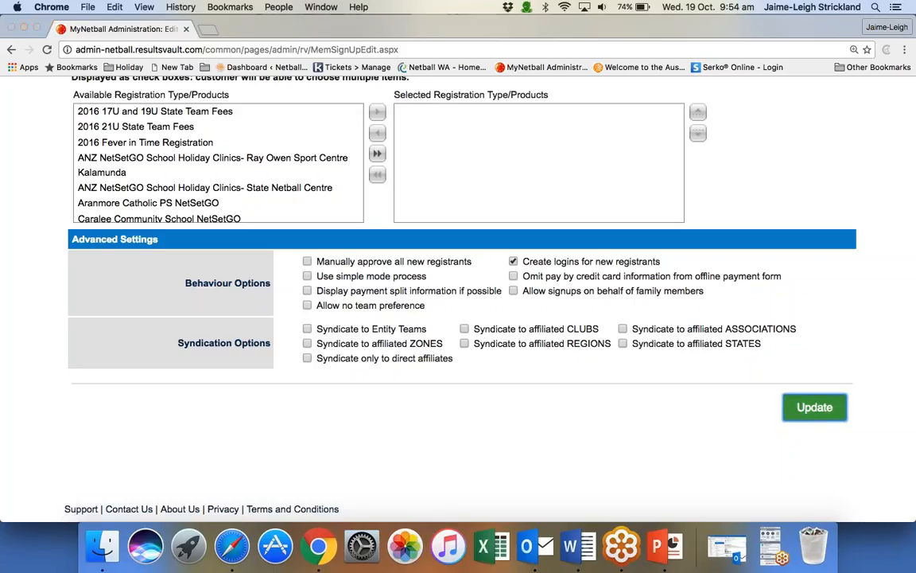
click(814, 406)
key(Return)
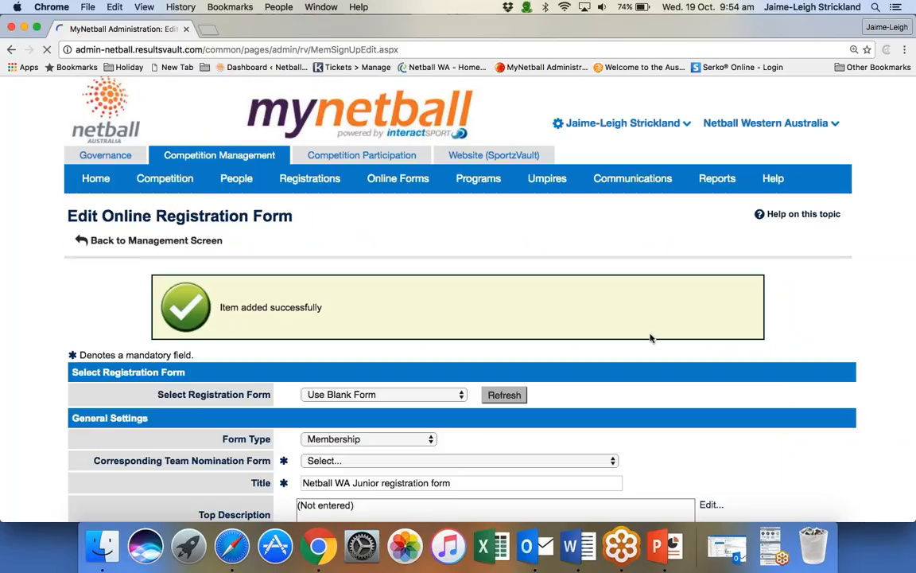
Return to the form management screen and open a preview of the Netball WA Junior registration form.
click(203, 248)
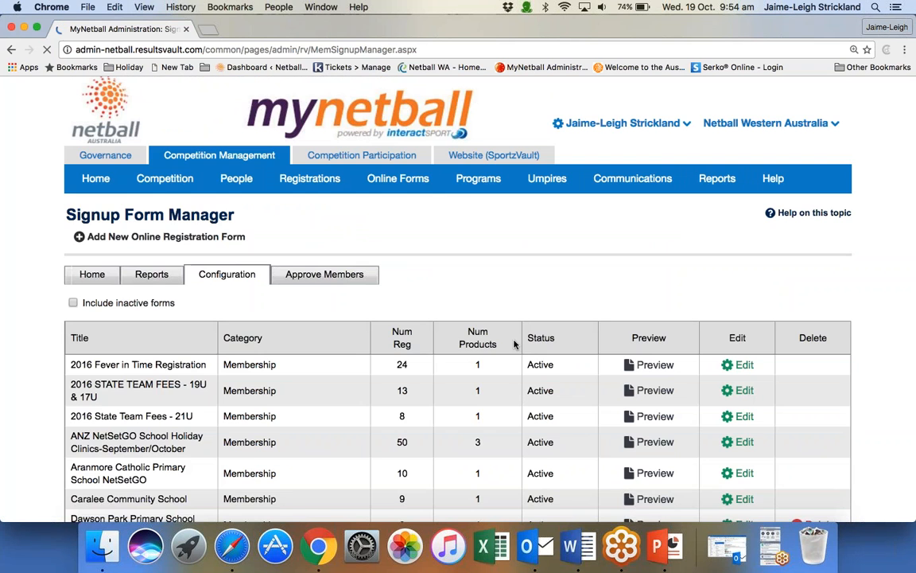
scroll(514, 344, down, 5)
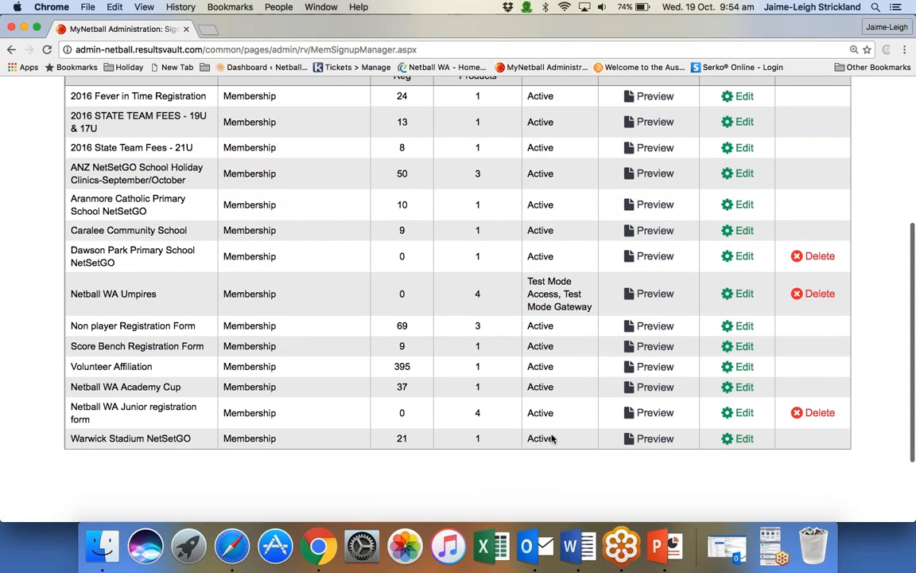
click(655, 413)
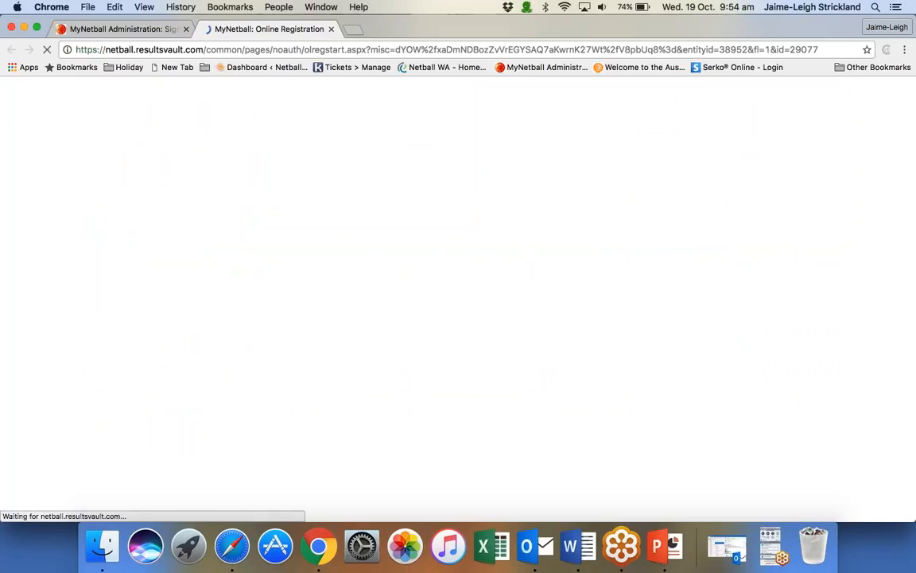
Highlight the previewed form's web address and activate the First Name field for a first time participant.
click(419, 49)
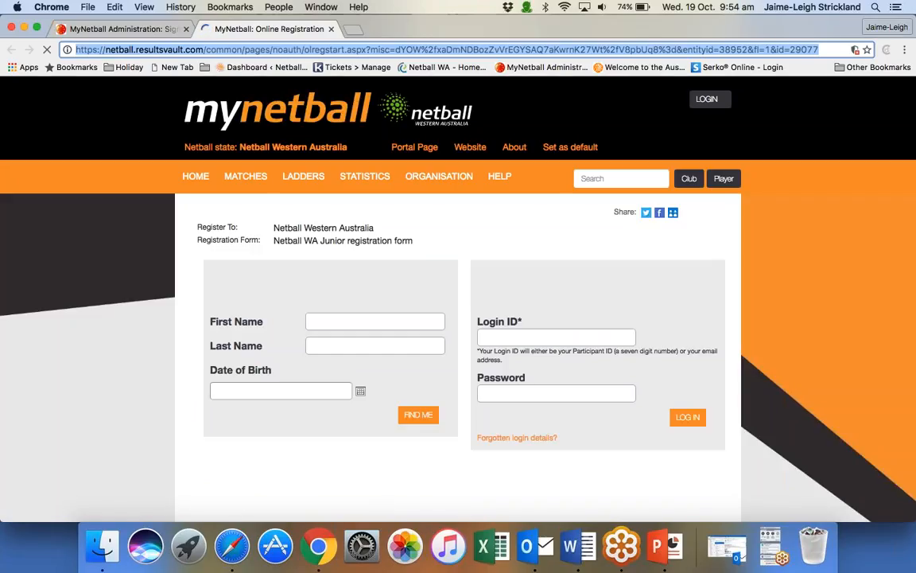
mouse_move(439, 177)
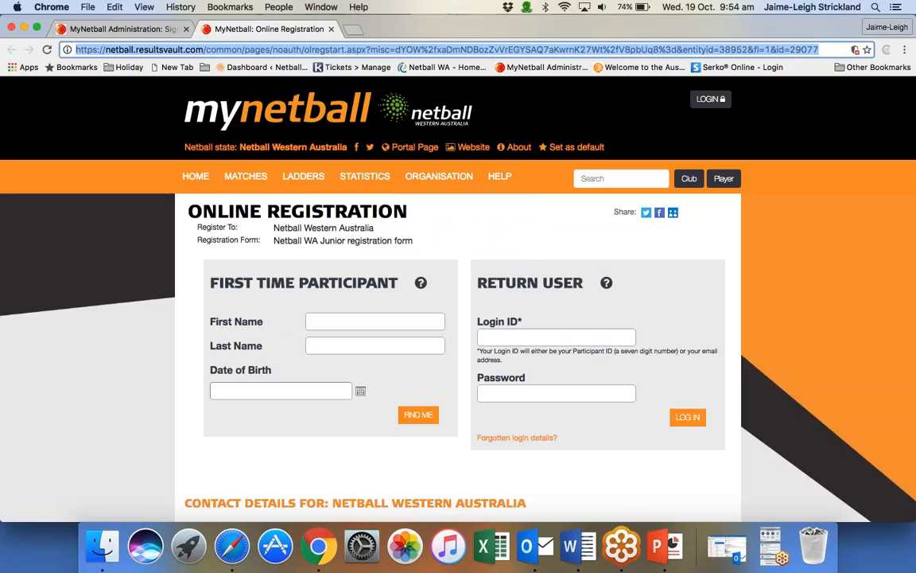
click(362, 322)
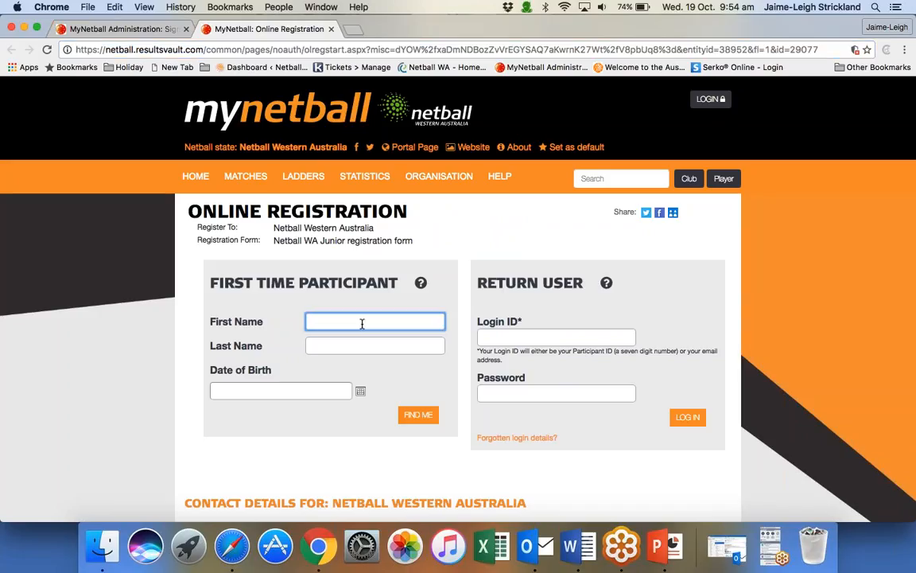